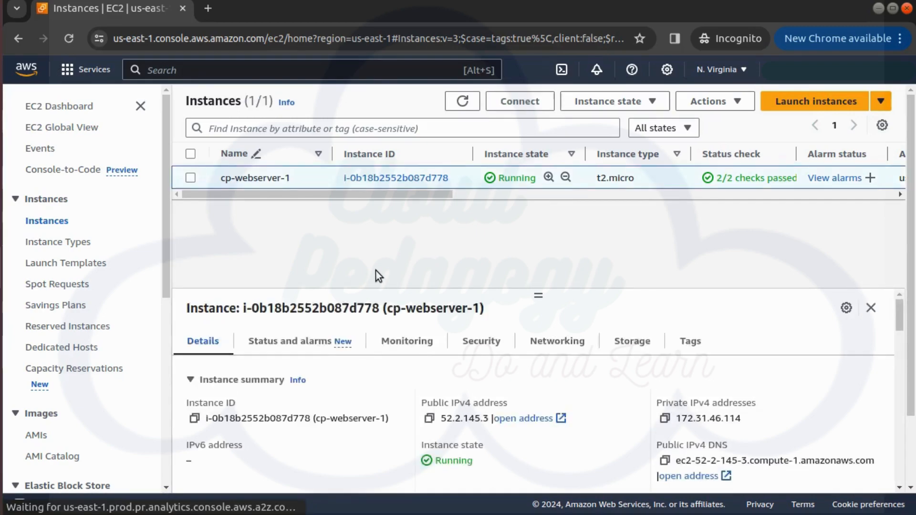
Step: Copy the public IPv4 address of cp-webserver-1 and open it in a new browser tab to check the web page
click(429, 419)
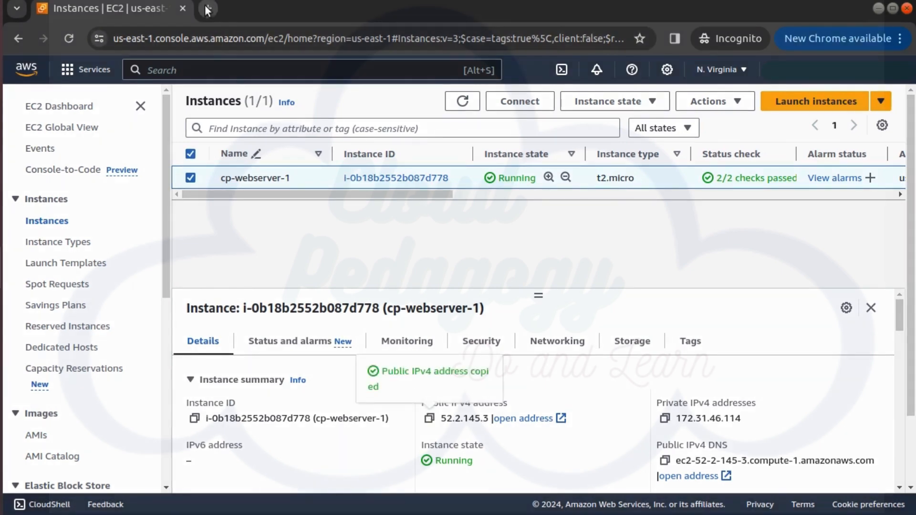
key(ctrl+t)
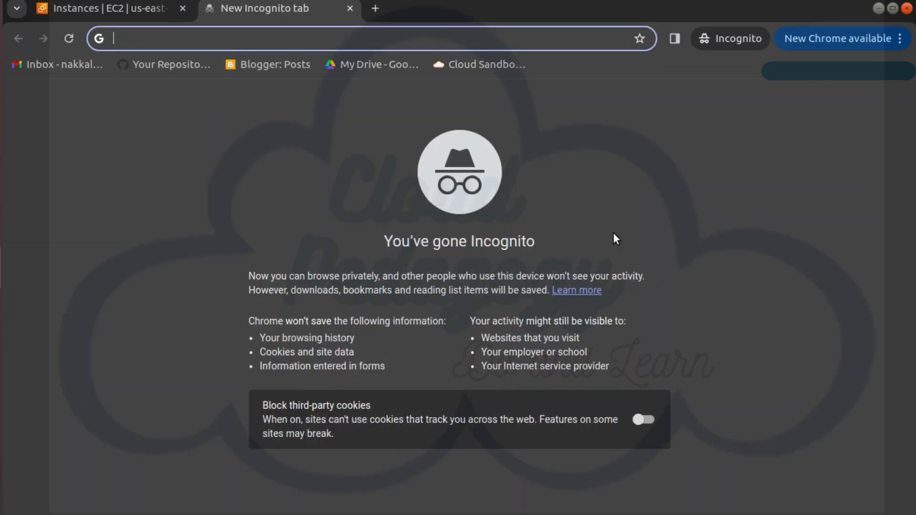
key(ctrl+v)
key(Return)
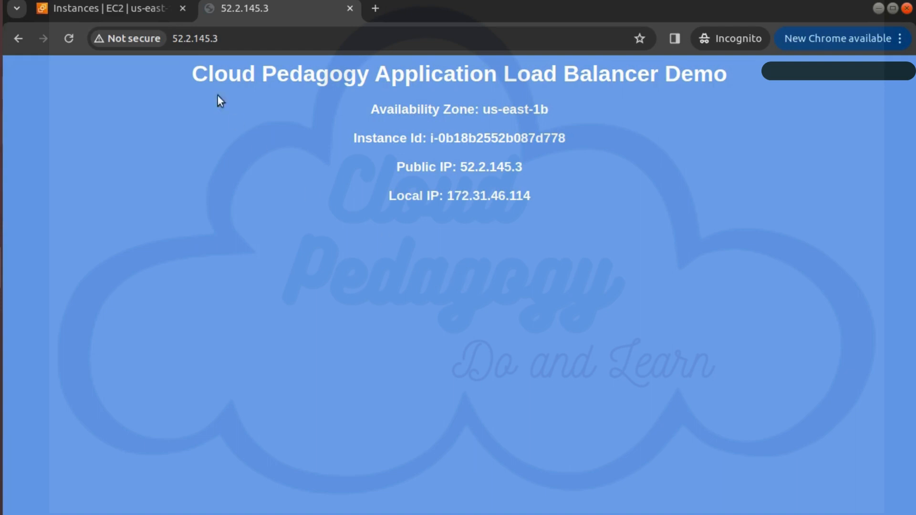
Step: Return to the EC2 console and review the inbound and outbound rules of the cp-webserver-sg security group
click(144, 10)
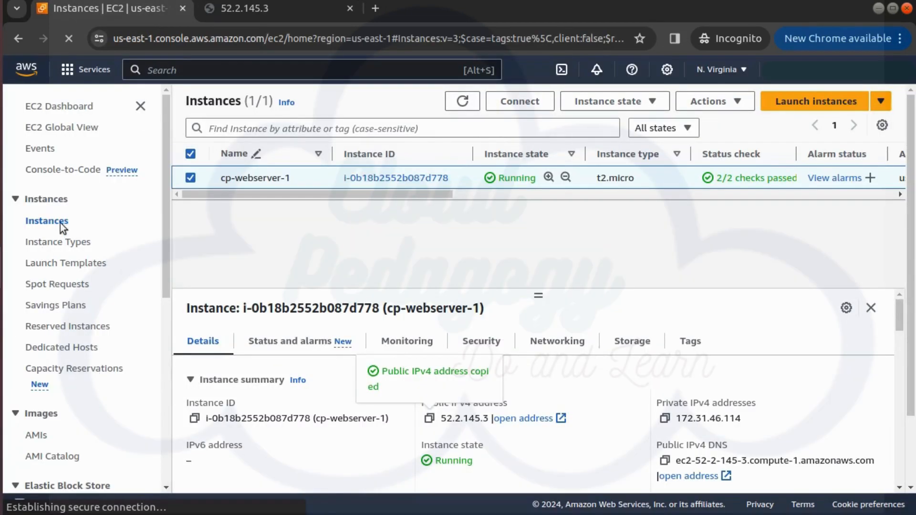
scroll(136, 333, down, 7)
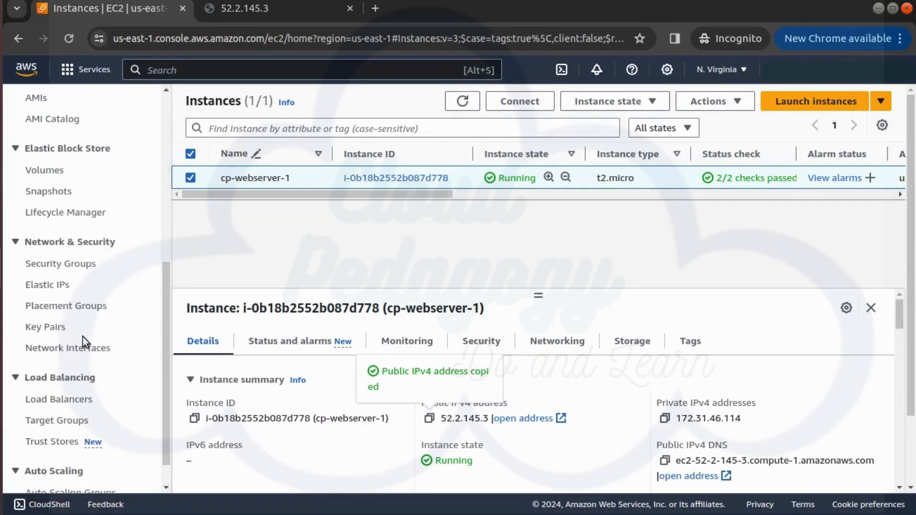
scroll(82, 336, down, 1)
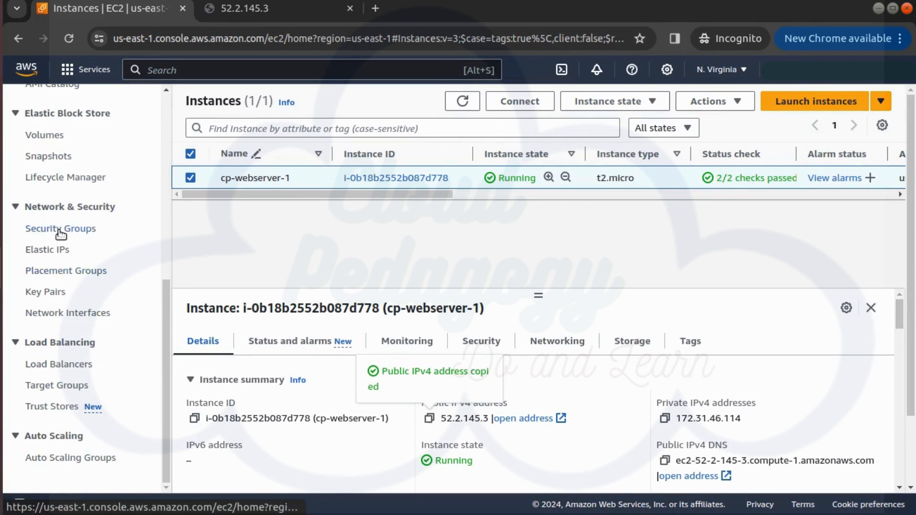
click(60, 232)
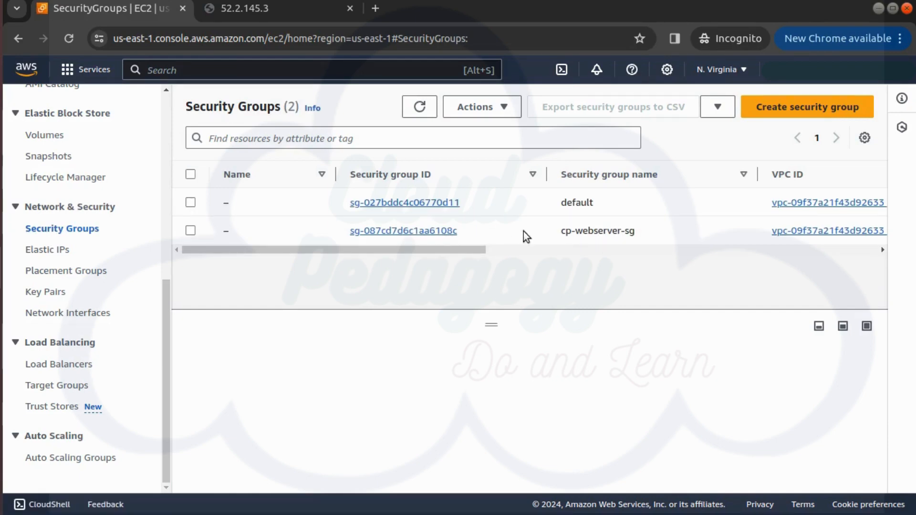
click(419, 232)
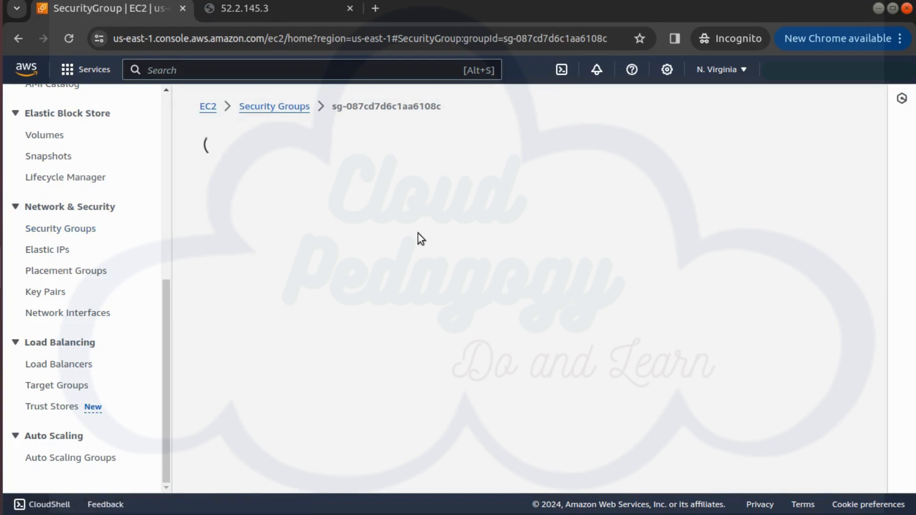
scroll(423, 259, down, 4)
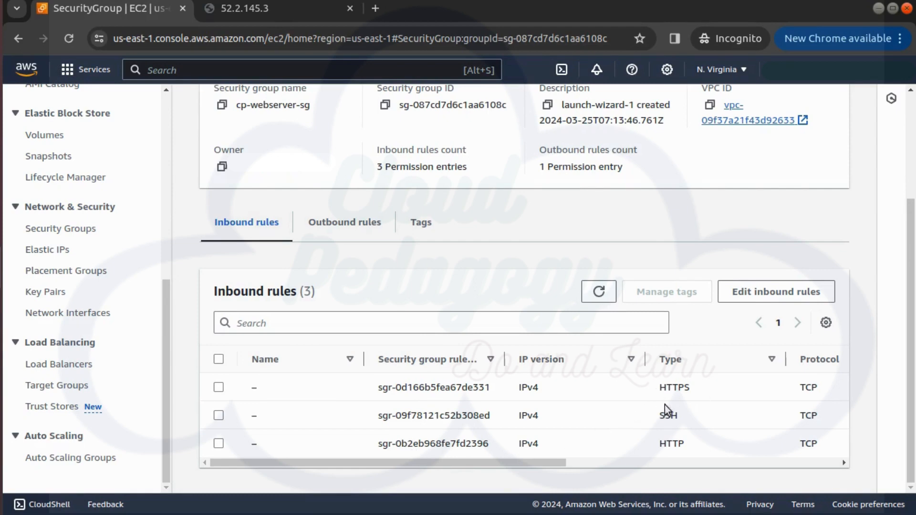
click(351, 223)
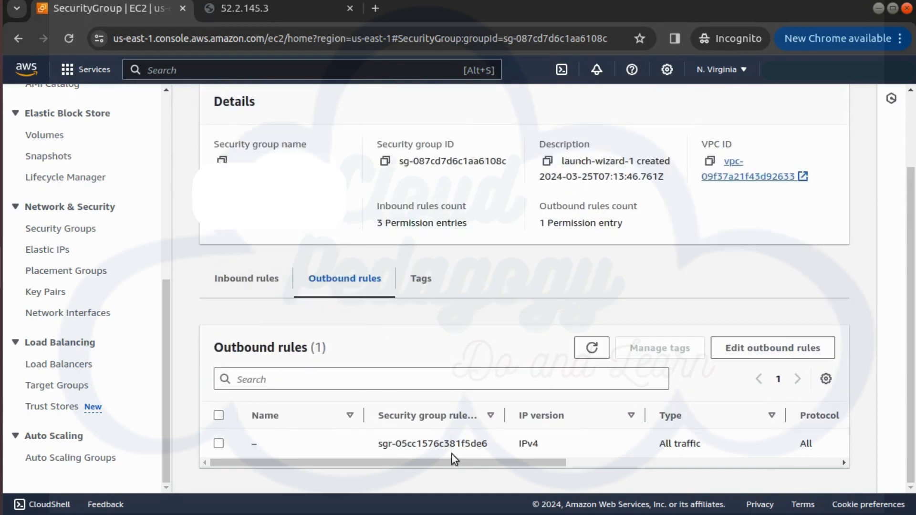
drag(550, 463, 722, 463)
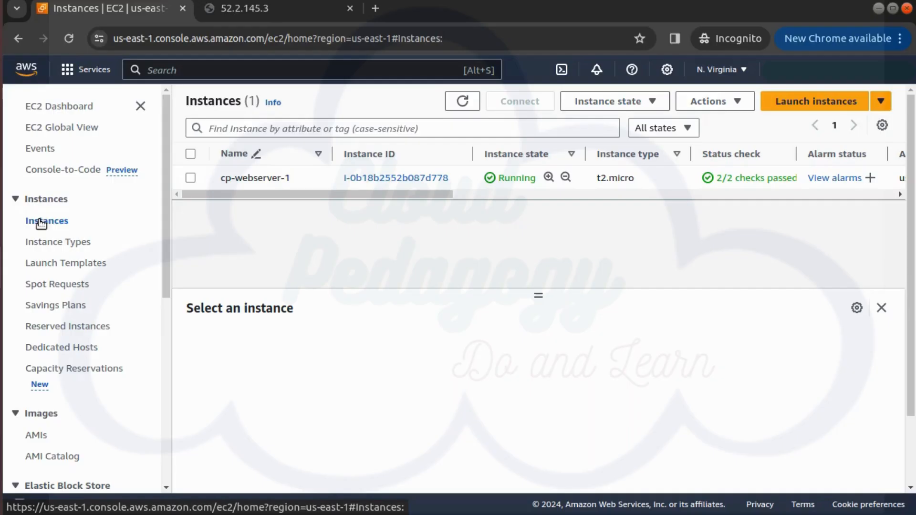
Step: Start launching a new EC2 instance from the instances list and name it cp-webserver-2
click(834, 102)
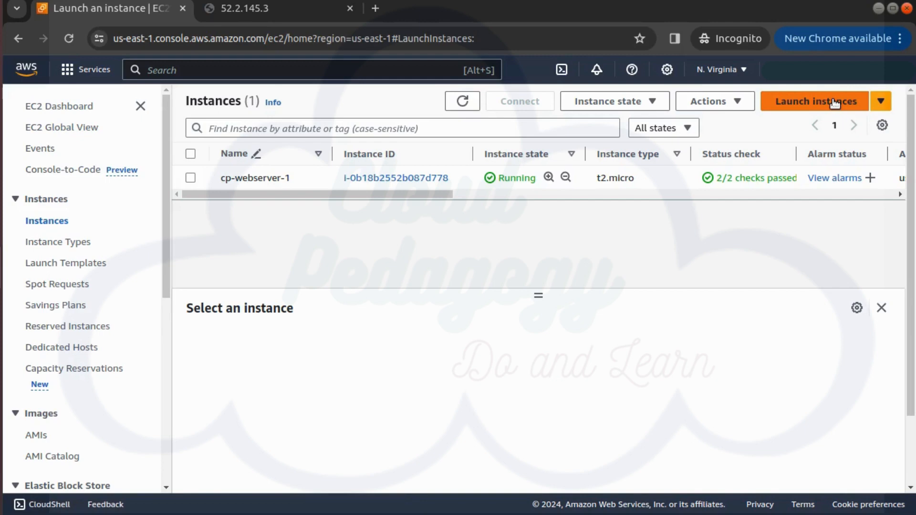
click(221, 293)
text(cp-webserver)
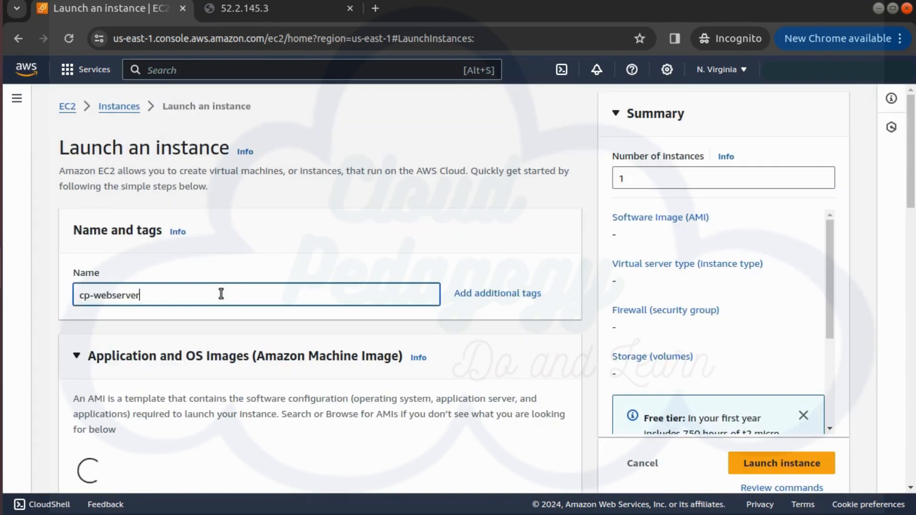
text(-2)
Step: Keep the Amazon Linux 2023 AMI and t2.micro type, and choose to proceed without a key pair
scroll(230, 365, down, 5)
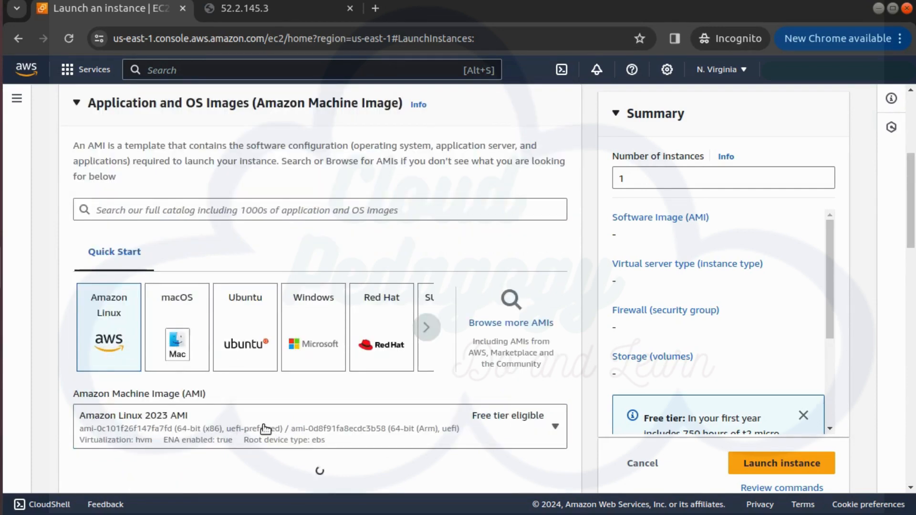
scroll(266, 458, down, 8)
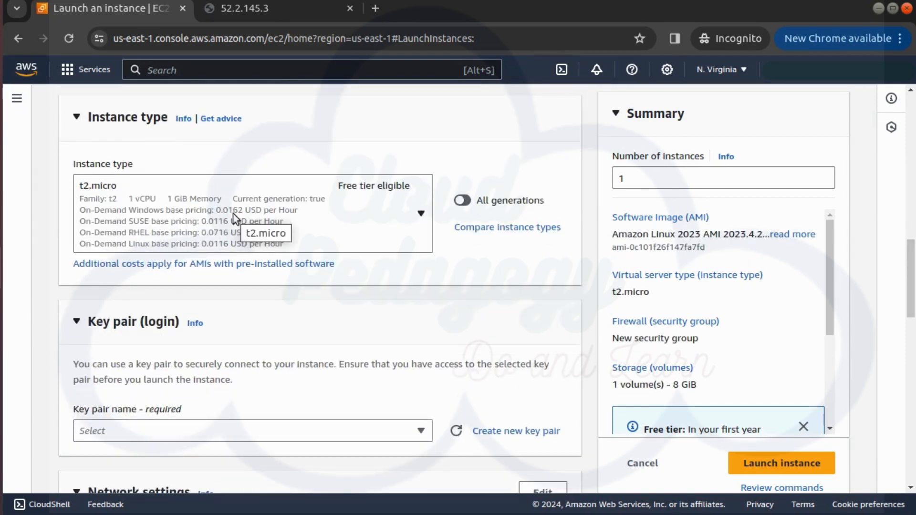
scroll(239, 300, down, 3)
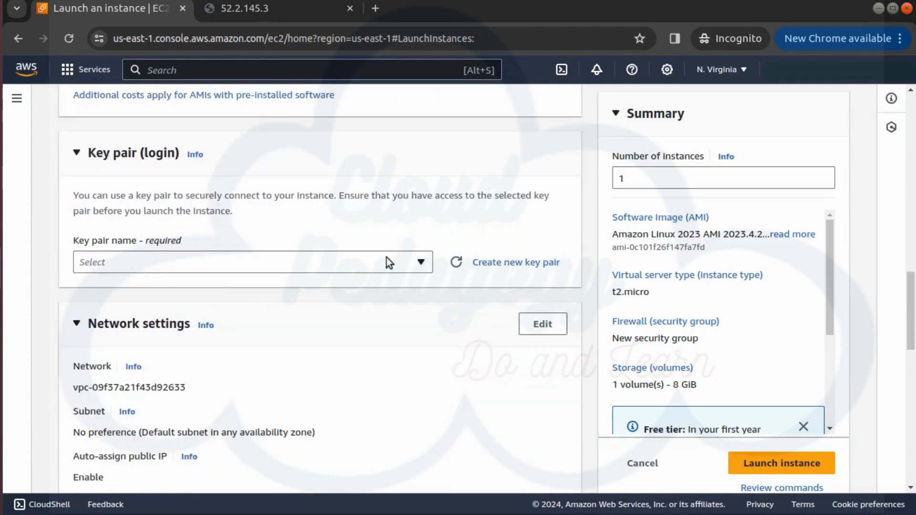
click(211, 270)
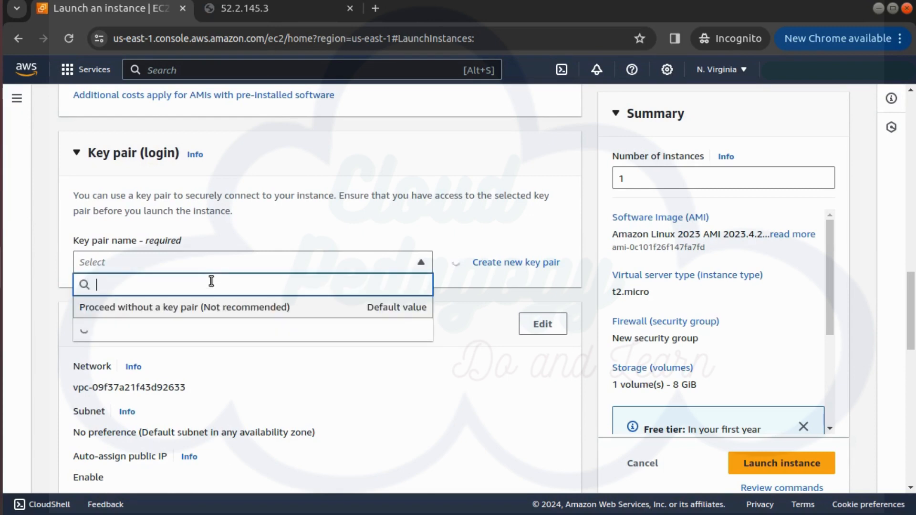
click(179, 308)
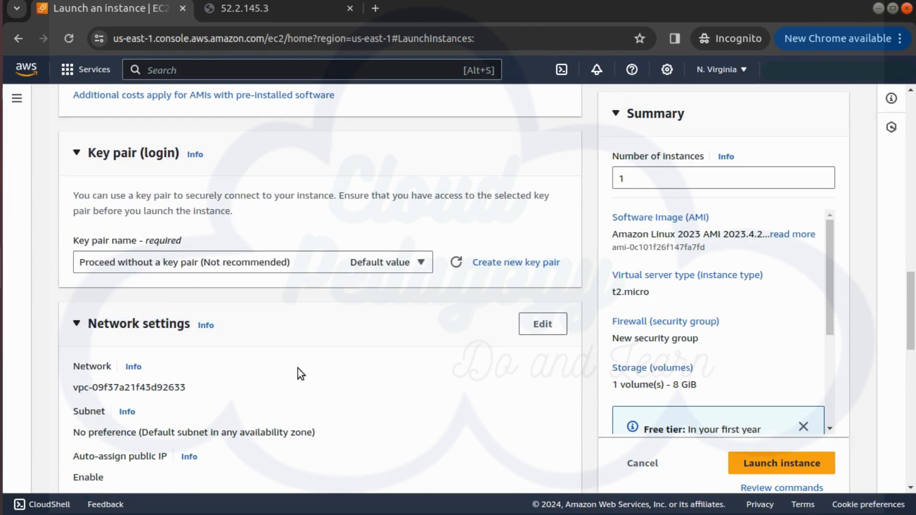
Step: Assign the existing security group cp-webserver-sg to the new instance in the network settings
scroll(302, 382, down, 2)
scroll(143, 306, down, 2)
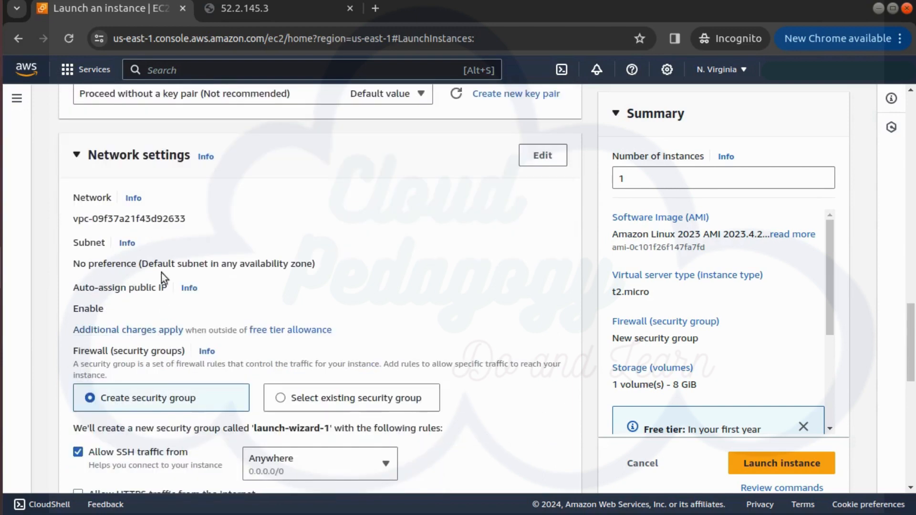
scroll(290, 368, down, 4)
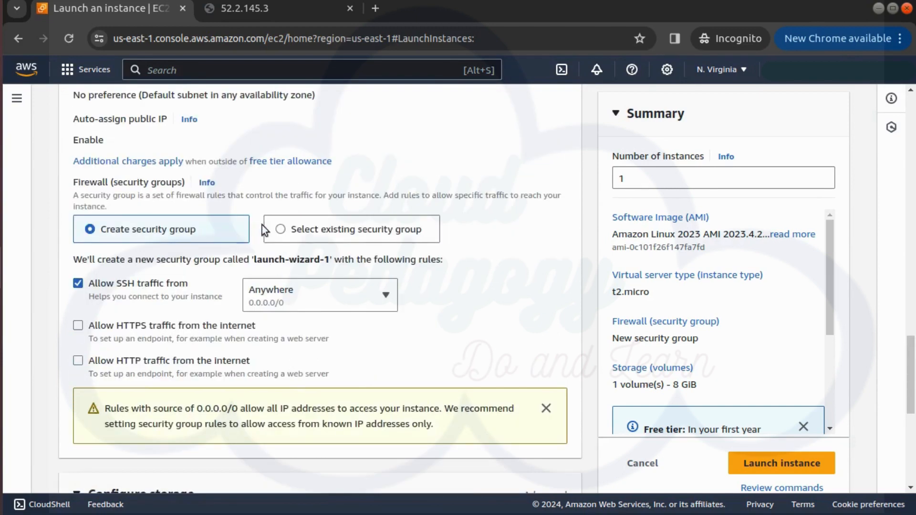
click(307, 230)
click(279, 280)
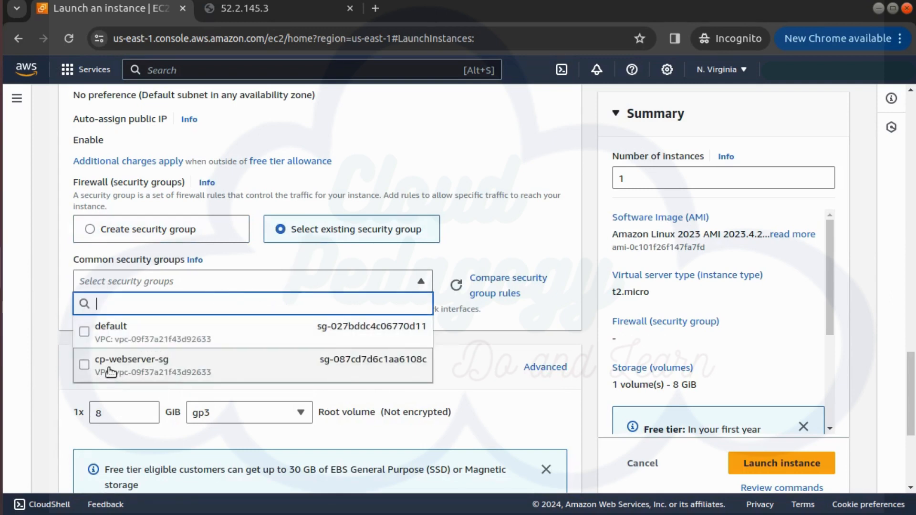
click(109, 369)
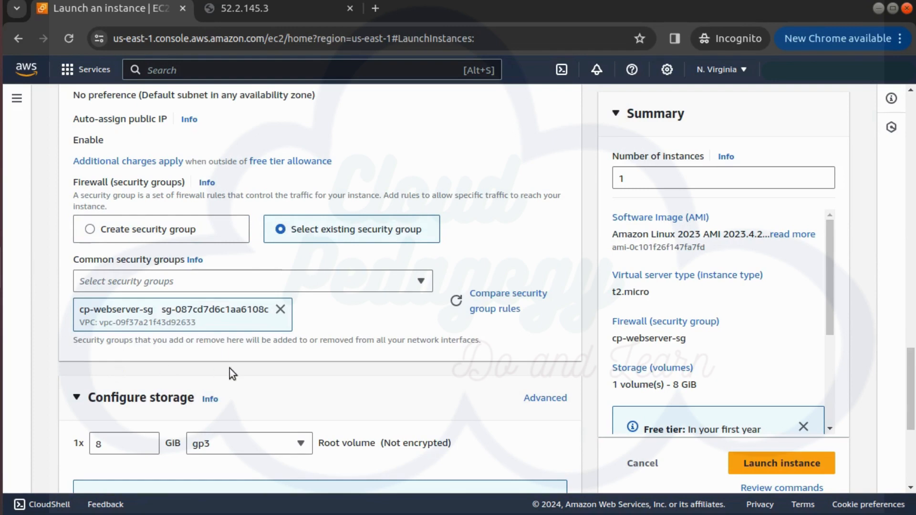
Step: Expand the advanced details of the new instance and go to the empty user data field
scroll(306, 382, down, 5)
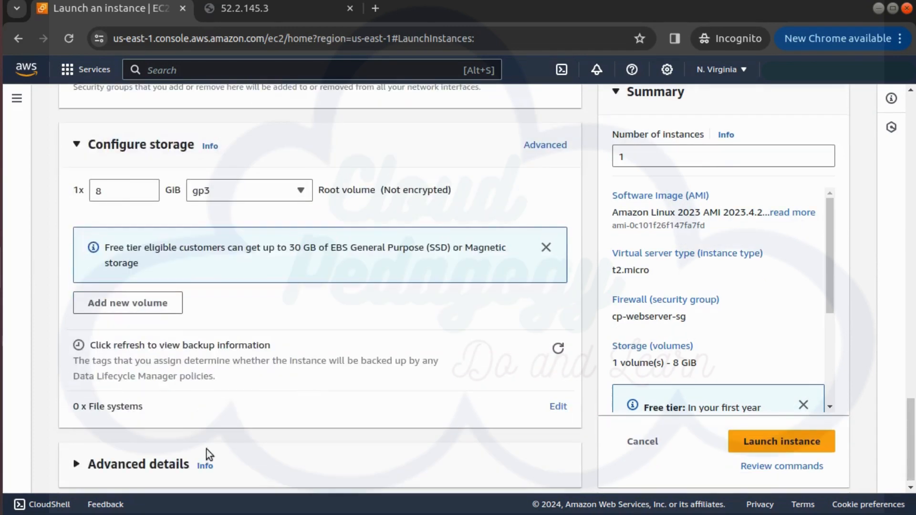
click(122, 465)
scroll(193, 437, down, 6)
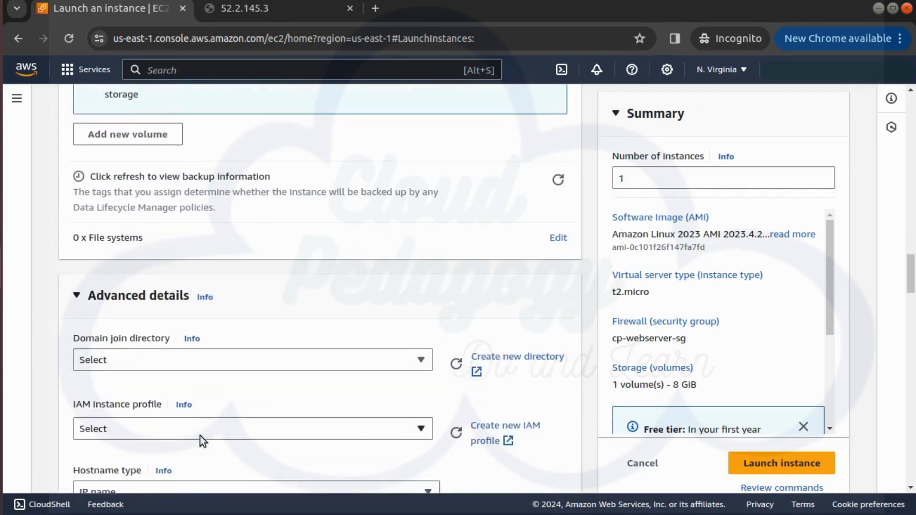
scroll(205, 436, down, 20)
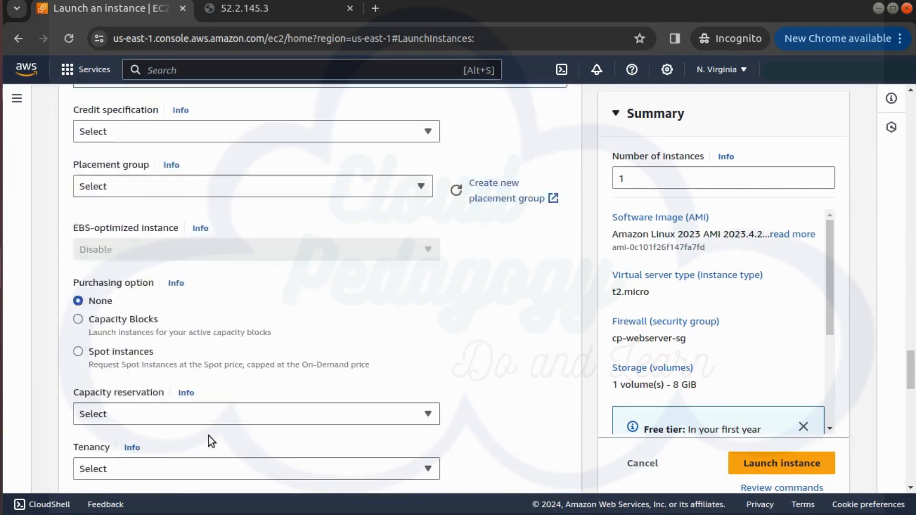
scroll(208, 436, down, 10)
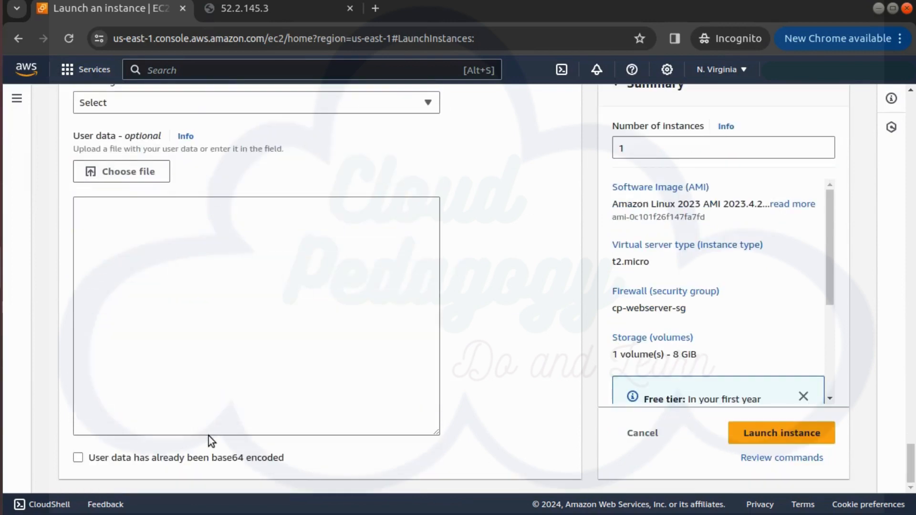
click(179, 266)
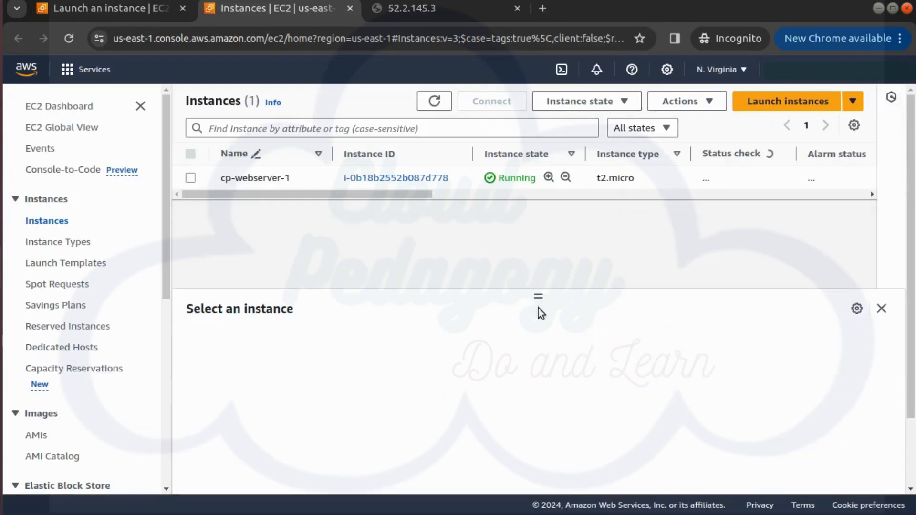
Step: In the separate instances tab, open the user data of cp-webserver-1 from its instance settings and copy the script
click(190, 178)
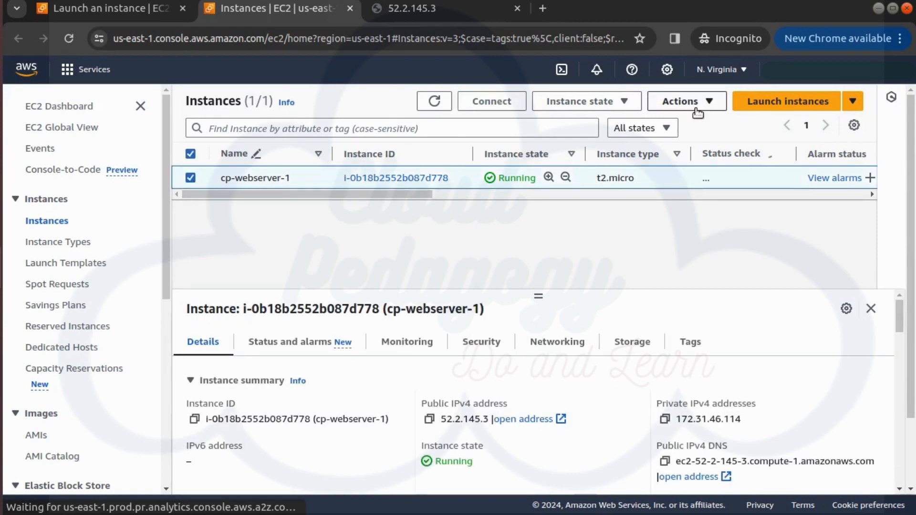
click(696, 112)
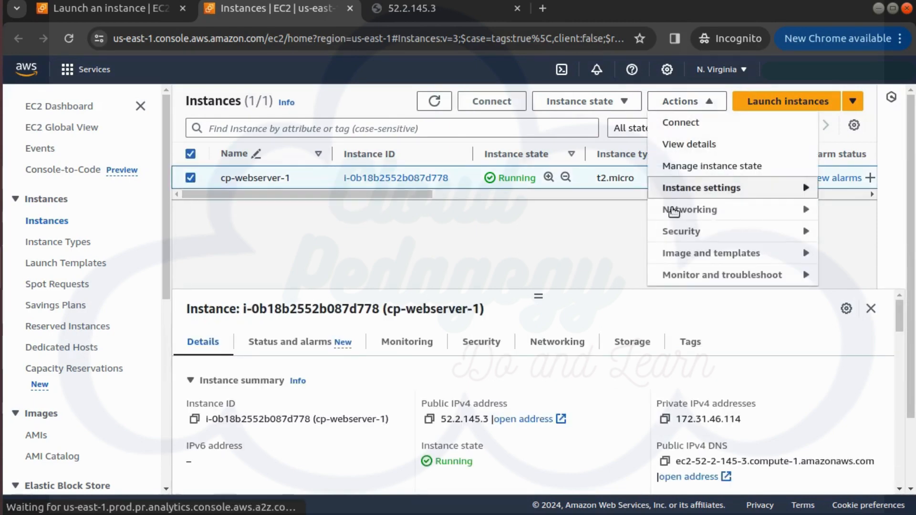
mouse_move(675, 196)
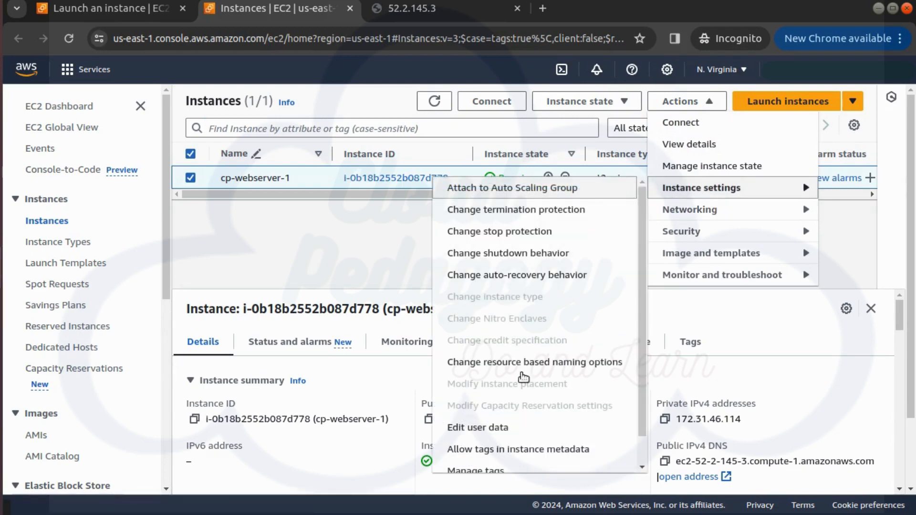
click(488, 430)
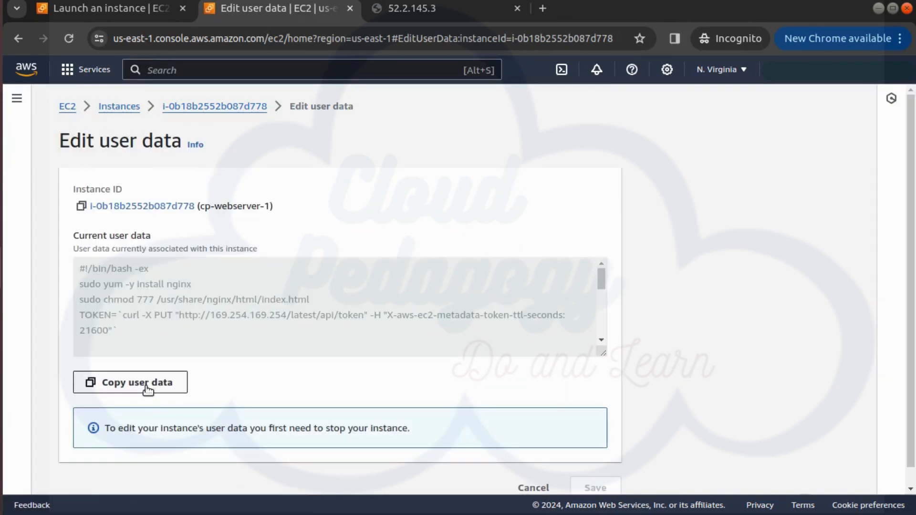
click(146, 387)
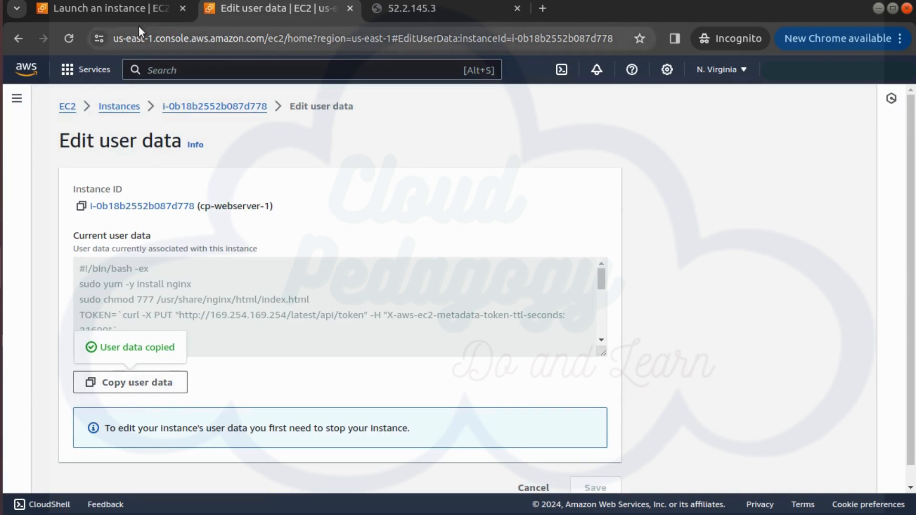
Step: Paste the copied script into the user data of the cp-webserver-2 launch form and launch the instance
click(138, 10)
click(276, 234)
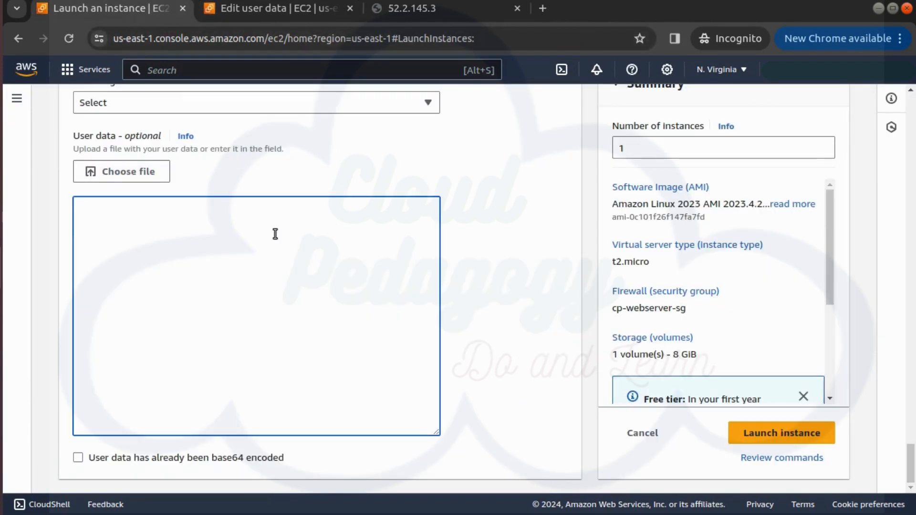
right_click(234, 255)
click(276, 371)
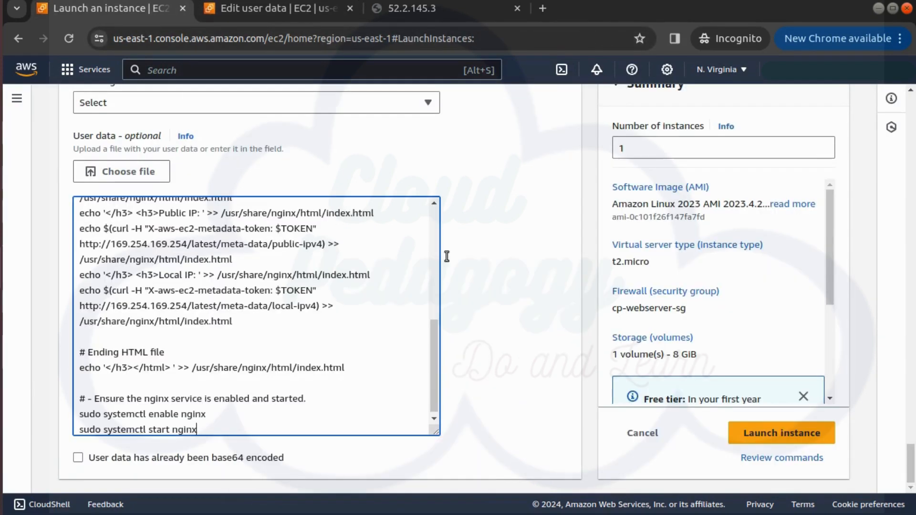
click(764, 437)
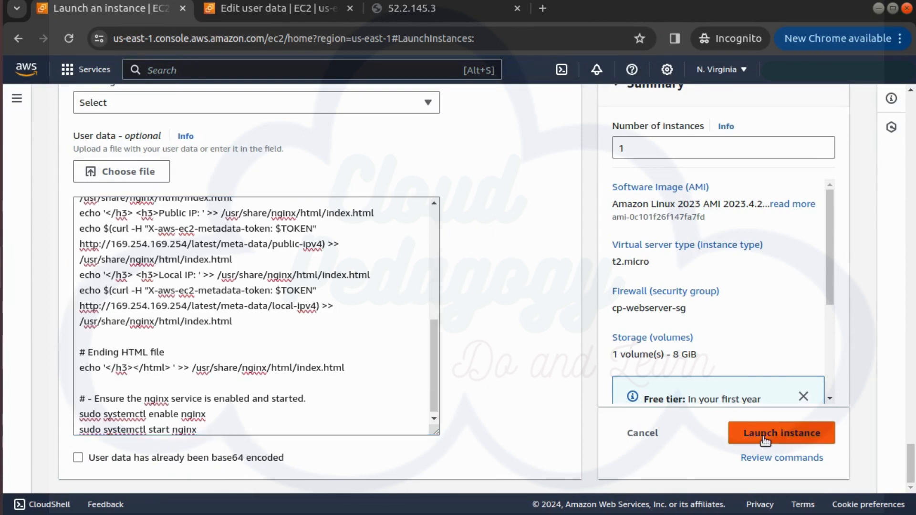
Step: Launch the cp-webserver-2 instance, go to the list of all instances and refresh it
click(765, 438)
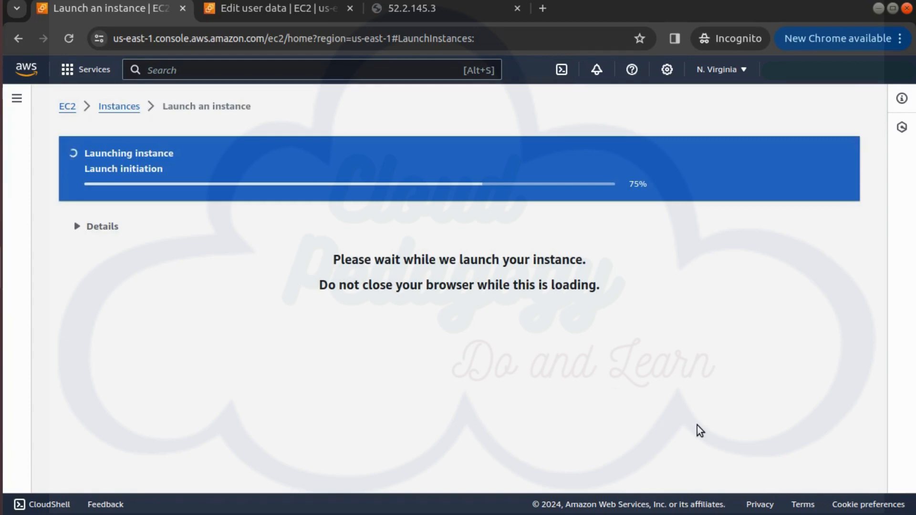
scroll(800, 417, down, 5)
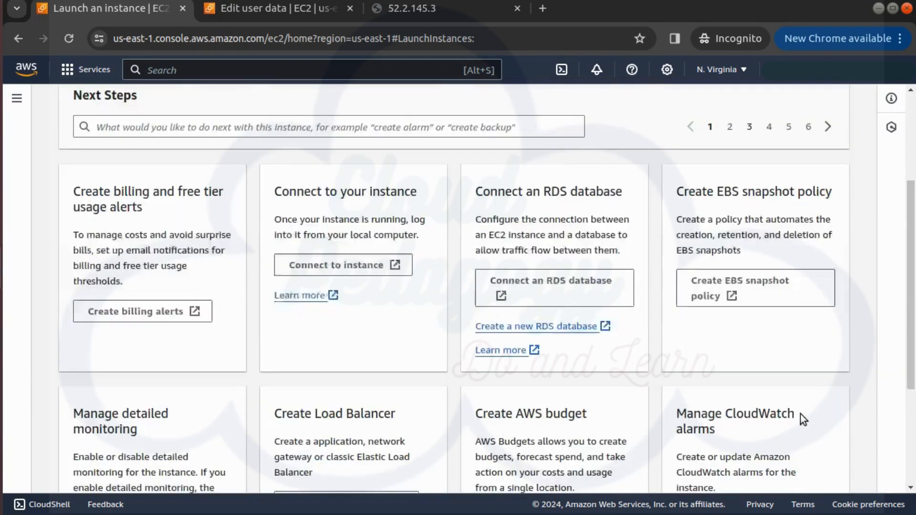
click(776, 471)
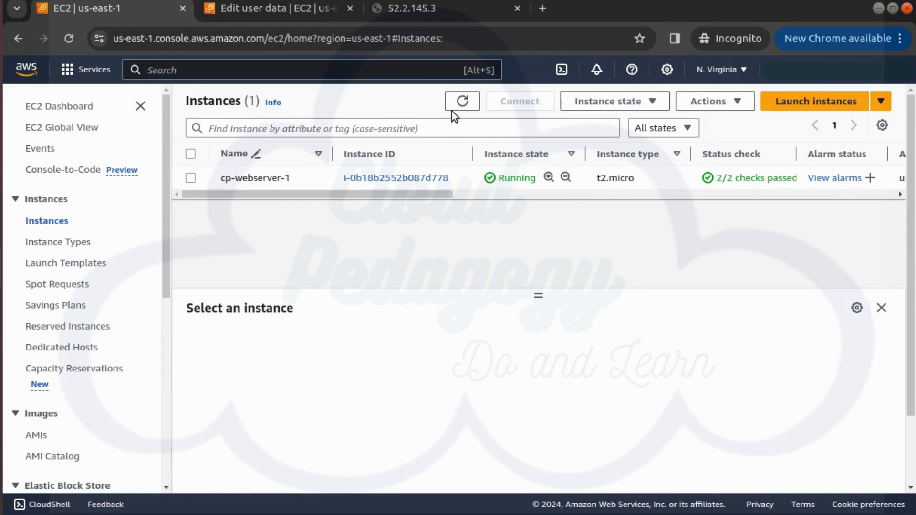
click(458, 105)
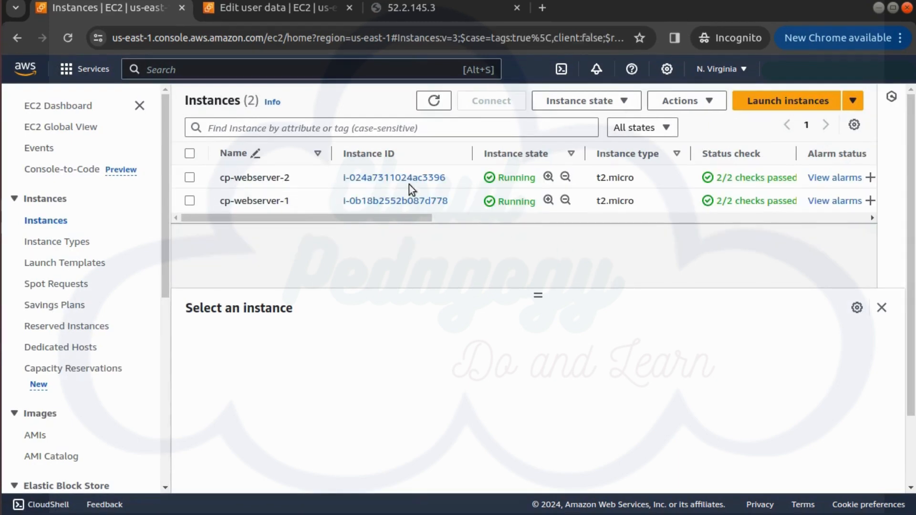
Step: Copy the public IPv4 address of cp-webserver-2 and open it in a new browser tab
click(189, 178)
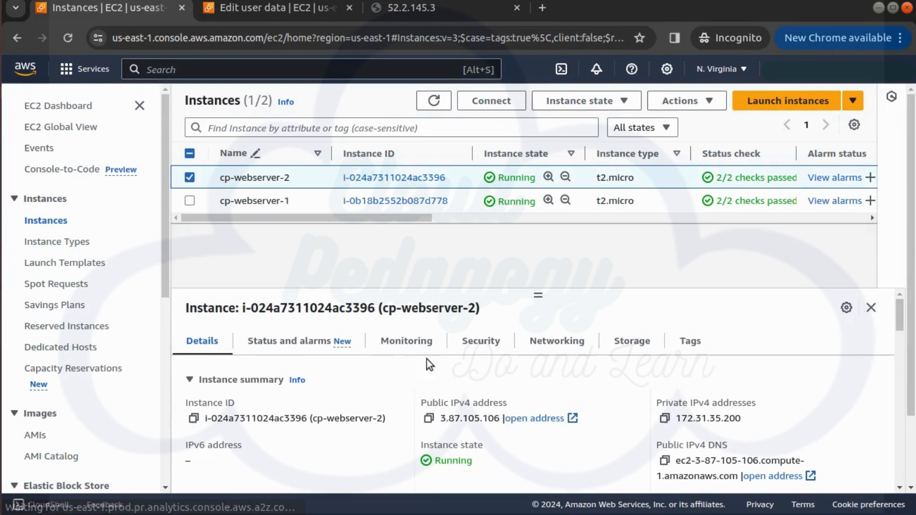
click(429, 418)
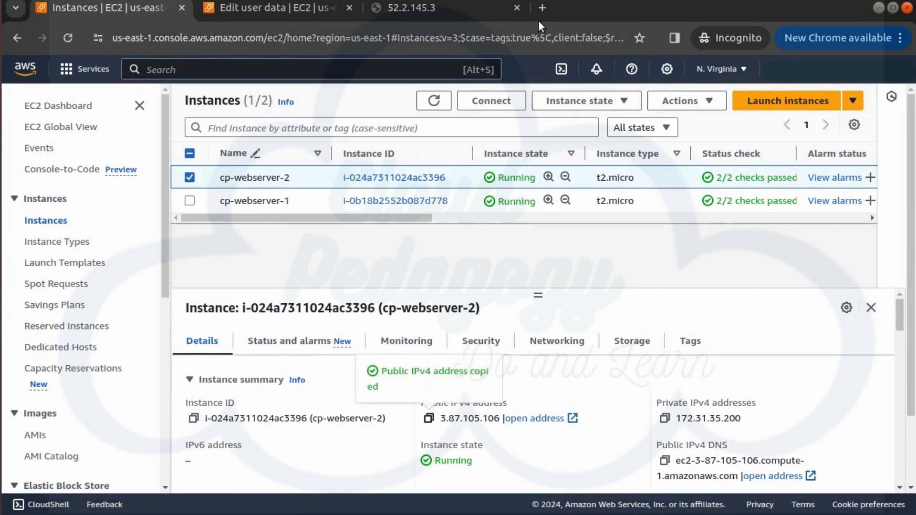
key(ctrl+t)
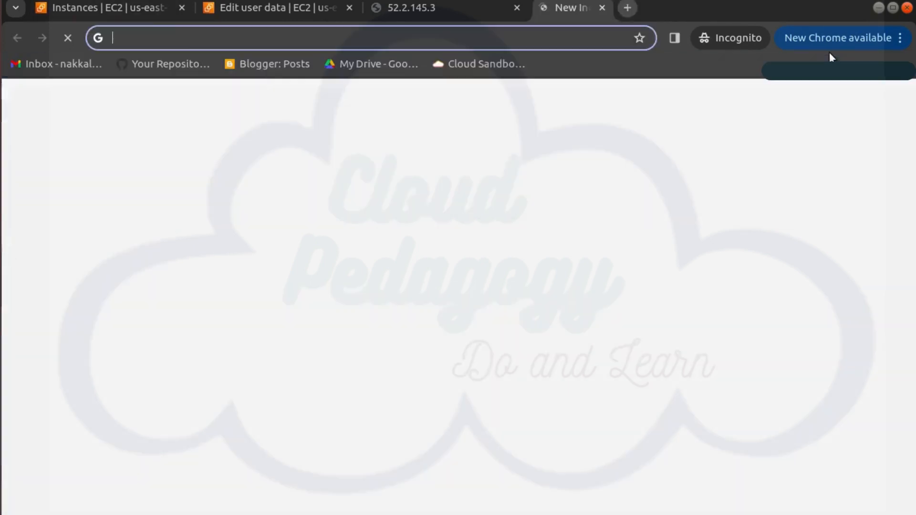
key(ctrl+v)
key(Return)
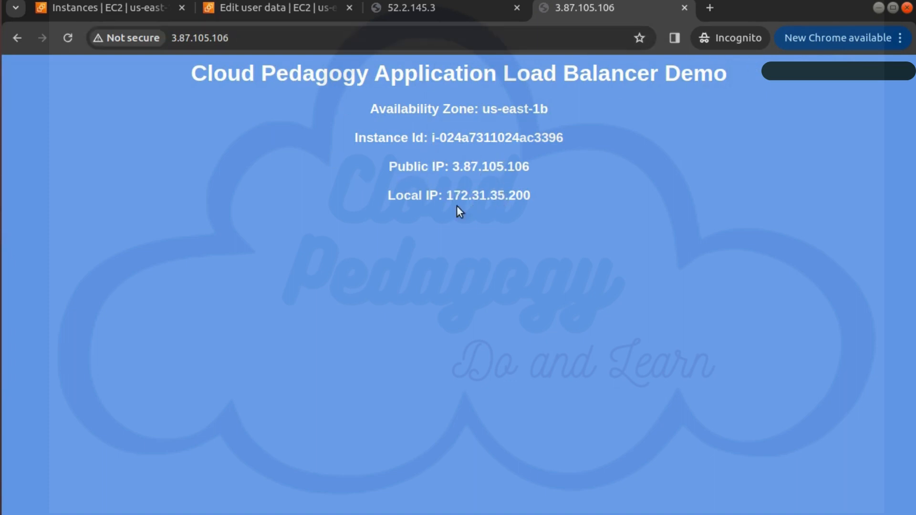
Step: Compare the instance ID, public IP and local IP on the web pages served by the two web servers
click(434, 10)
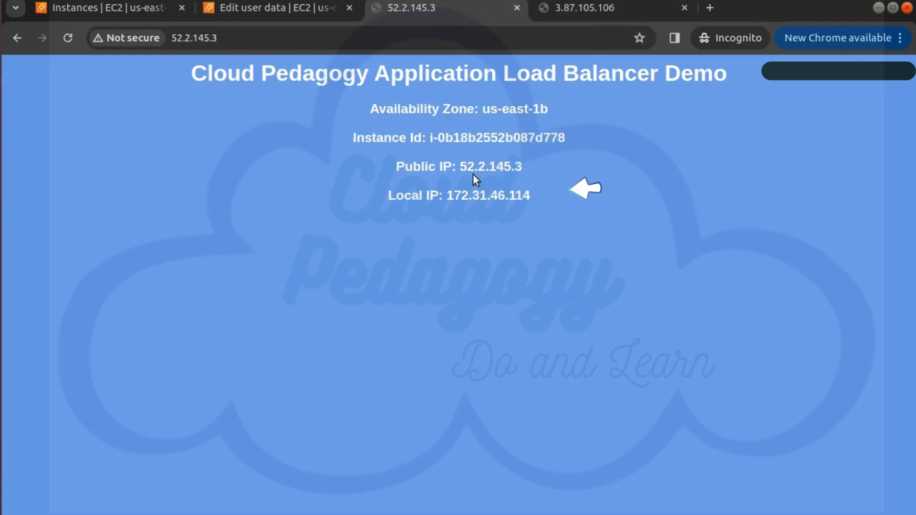
click(600, 7)
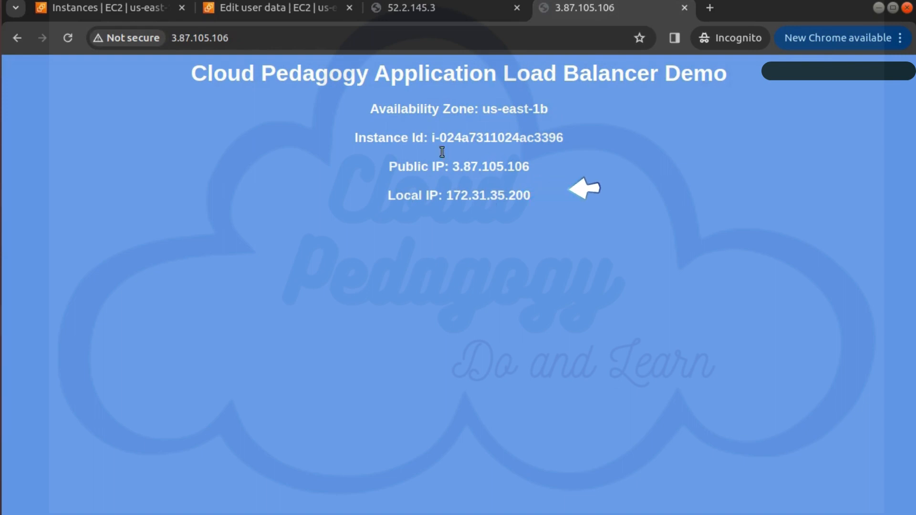
click(409, 10)
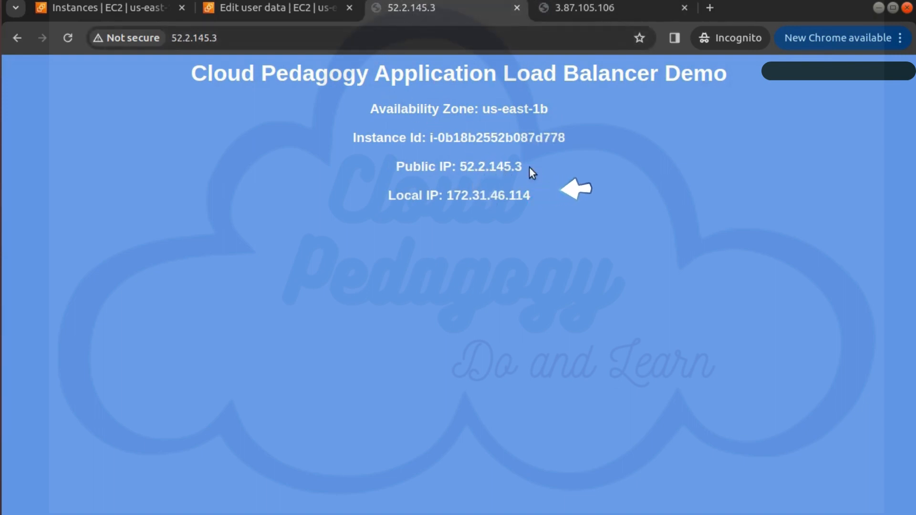
click(581, 7)
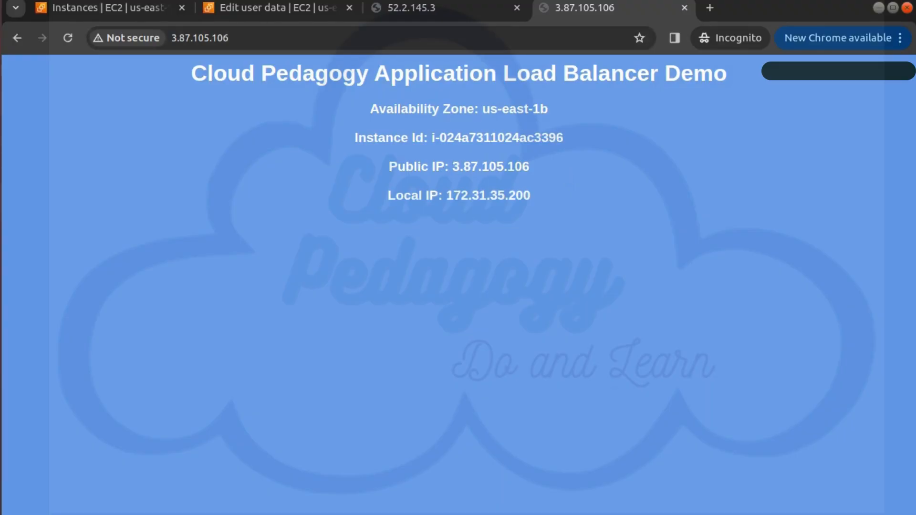
Step: Return to the EC2 console, go to its load balancers and start creating an Application Load Balancer
click(141, 9)
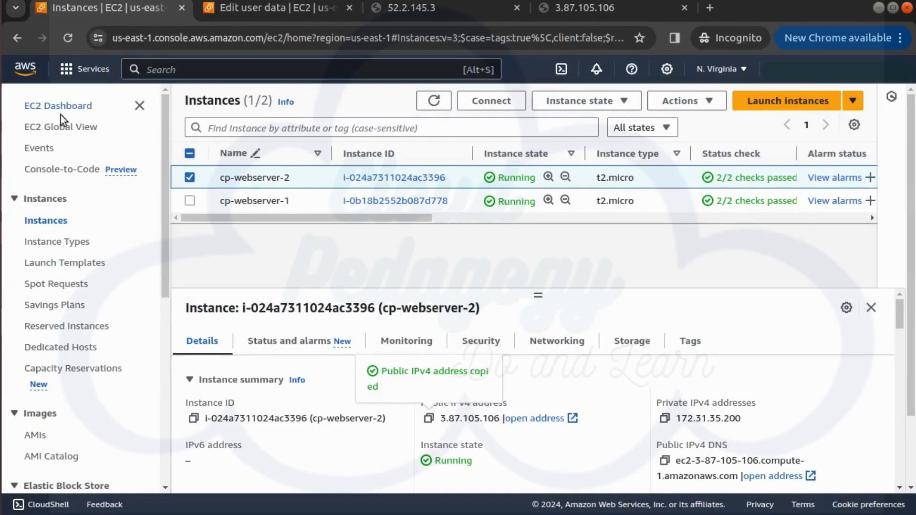
scroll(133, 277, down, 4)
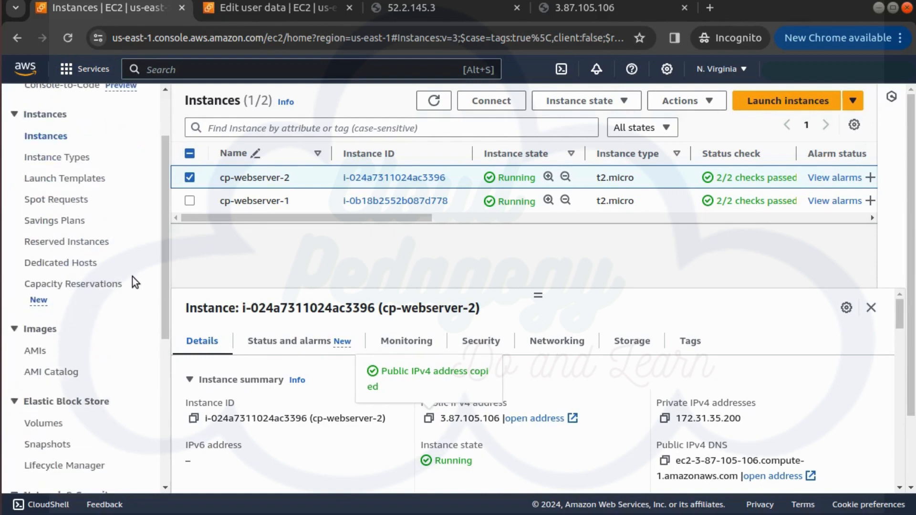
scroll(134, 278, down, 5)
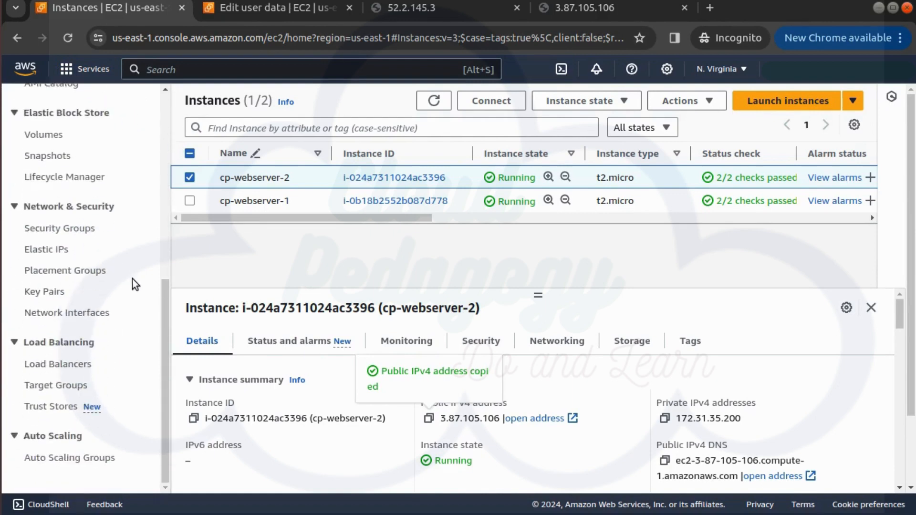
click(77, 367)
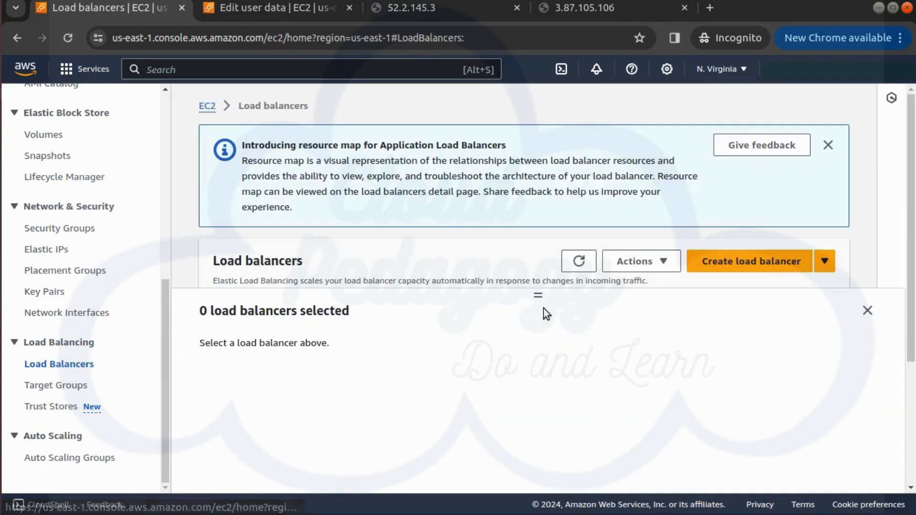
click(718, 262)
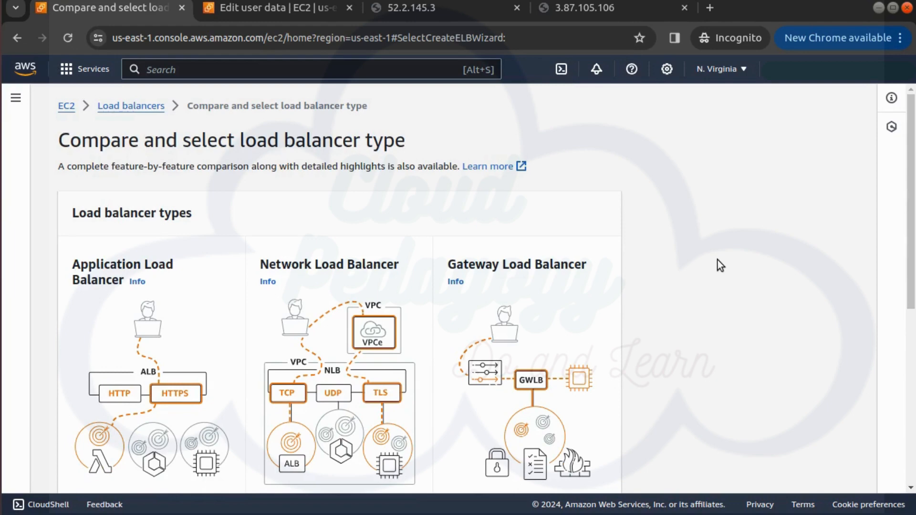
scroll(147, 365, down, 6)
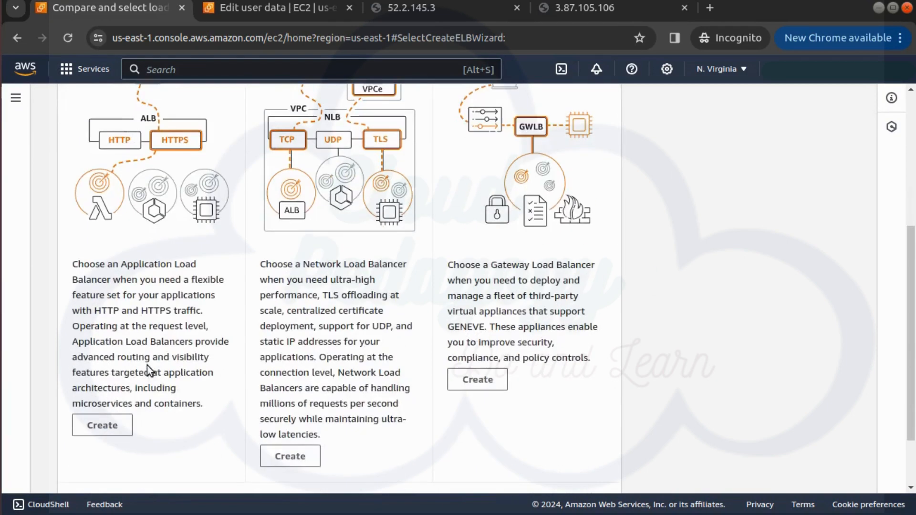
scroll(146, 366, down, 1)
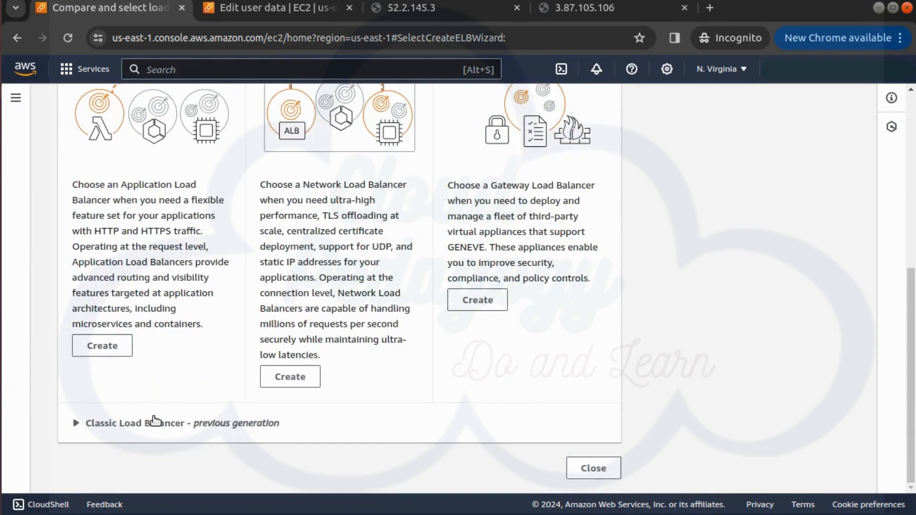
click(120, 353)
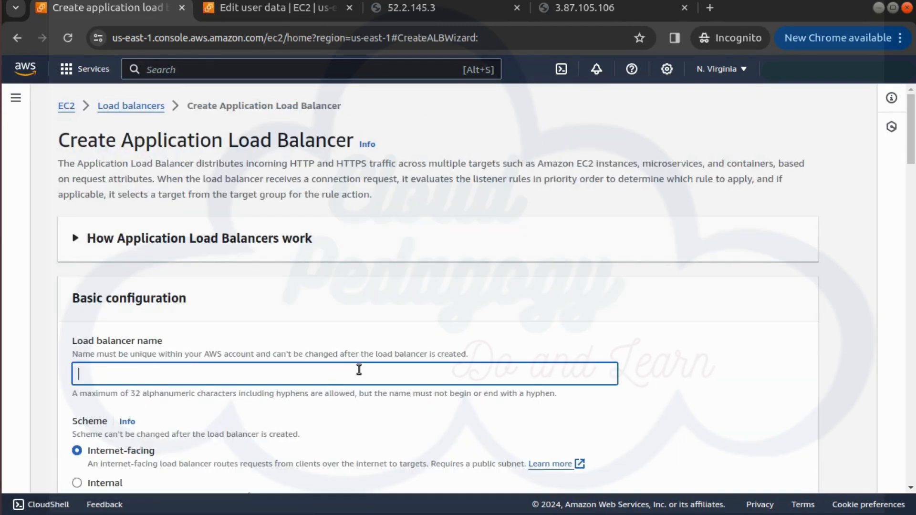
Step: Name the load balancer cp-web-alb
text(cp-web-al)
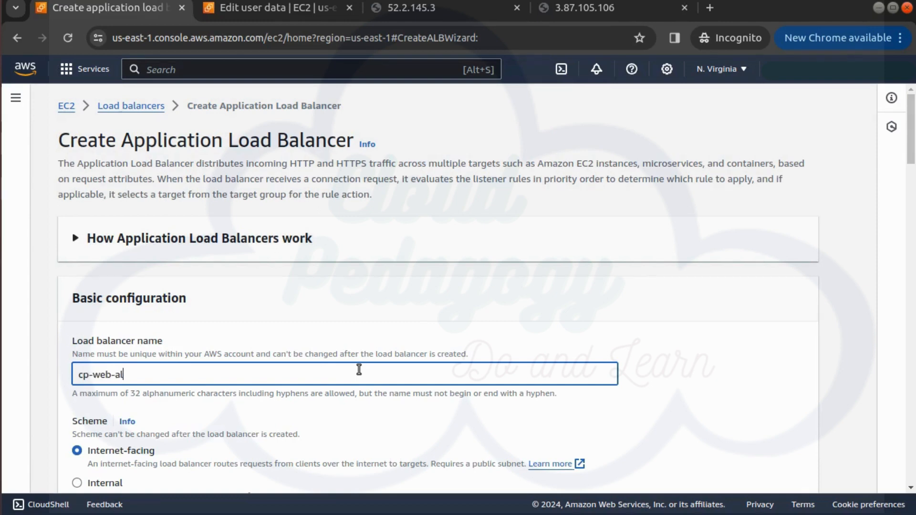
text(b)
Step: Map the load balancer to all six availability zones, us-east-1a through us-east-1f, in the network mapping
scroll(358, 372, down, 2)
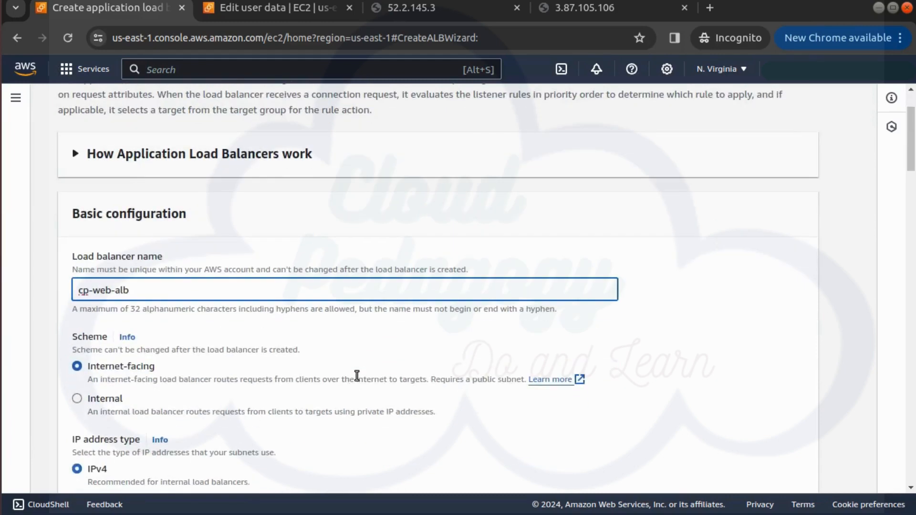
scroll(355, 376, down, 2)
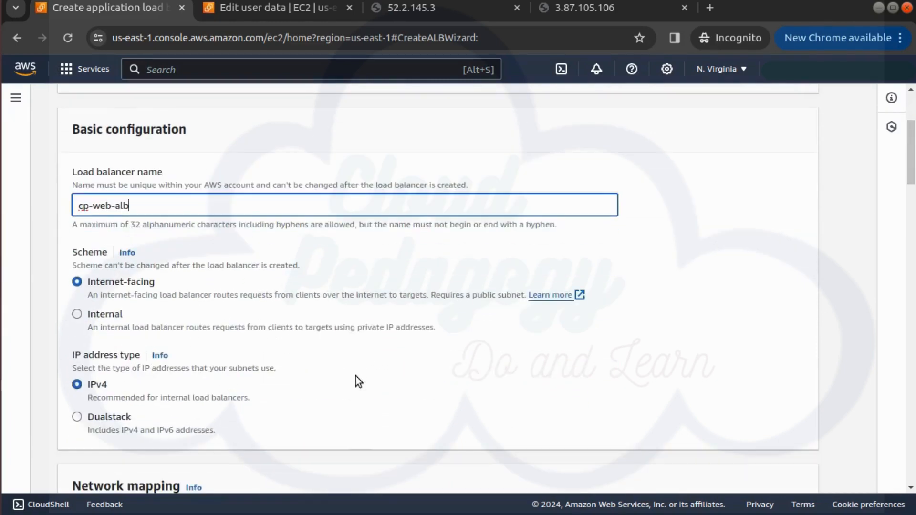
scroll(358, 382, down, 2)
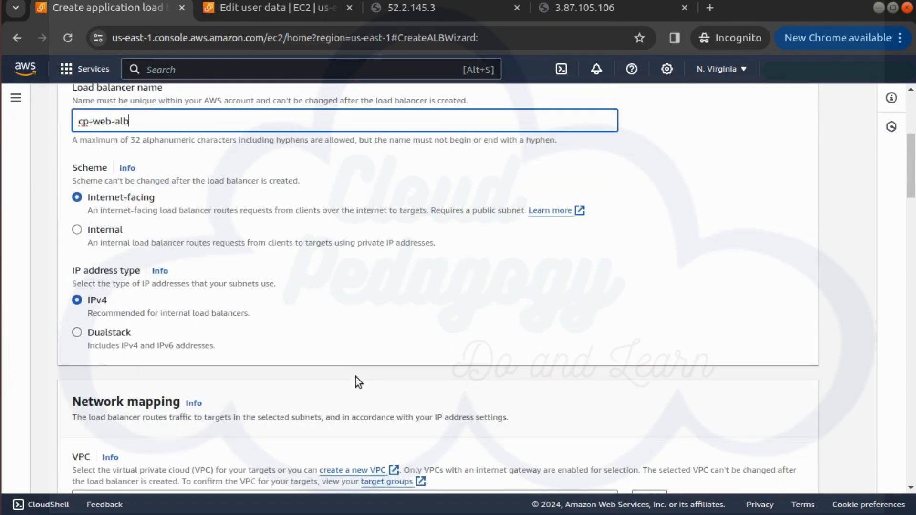
scroll(319, 359, down, 4)
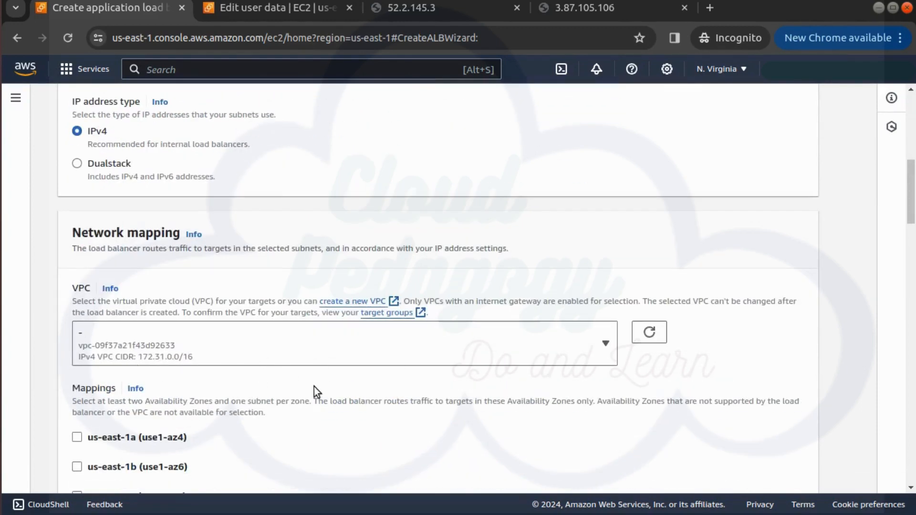
scroll(314, 387, down, 4)
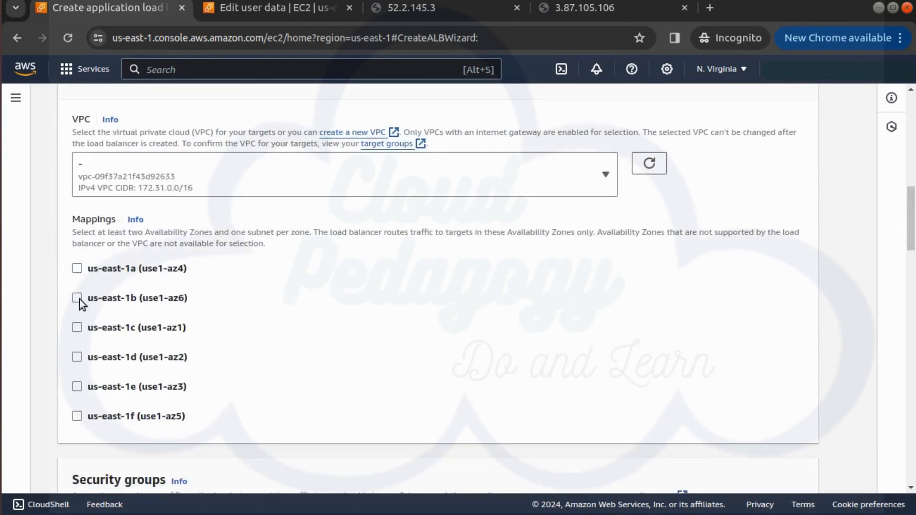
click(78, 269)
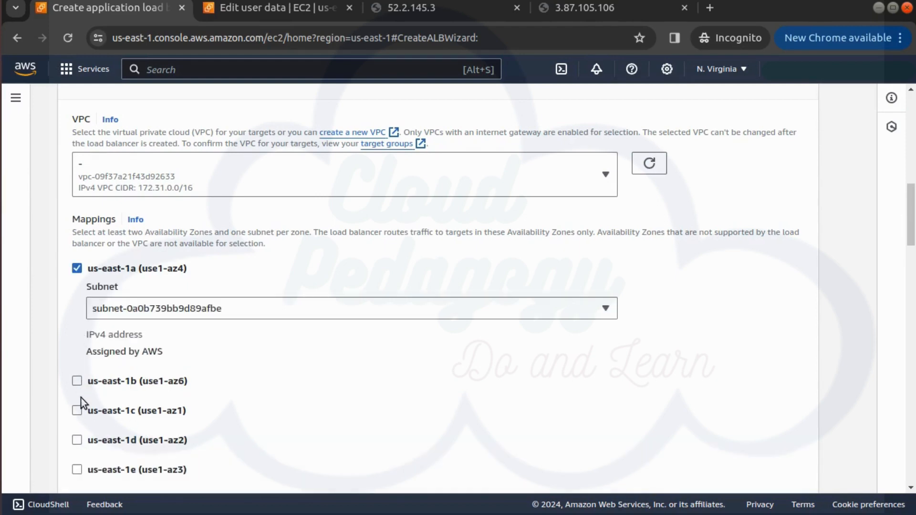
click(77, 381)
scroll(111, 416, down, 6)
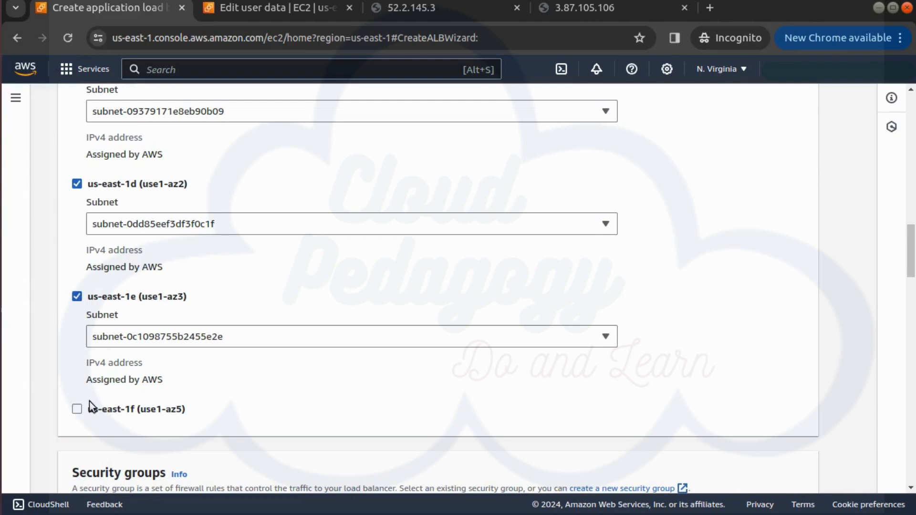
click(90, 406)
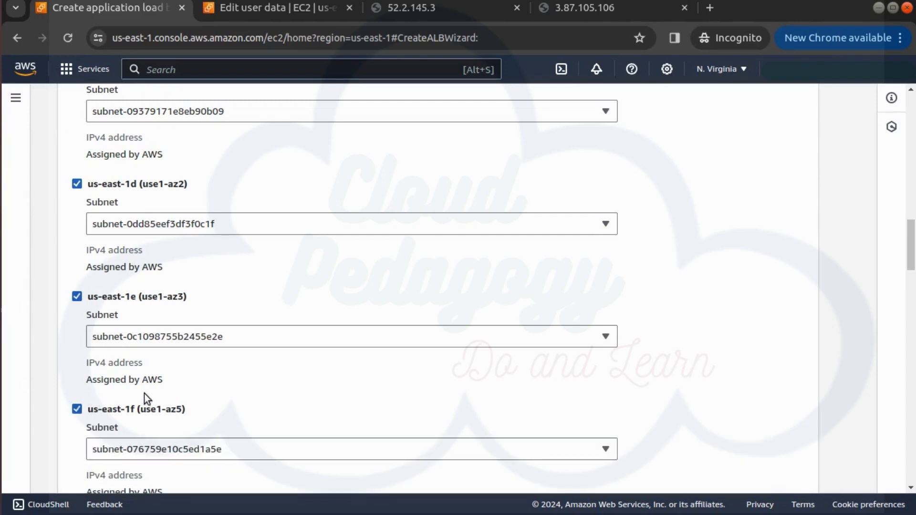
Step: Replace the load balancer's default security group with cp-webserver-sg and go to the HTTP:80 listener settings
scroll(253, 414, down, 6)
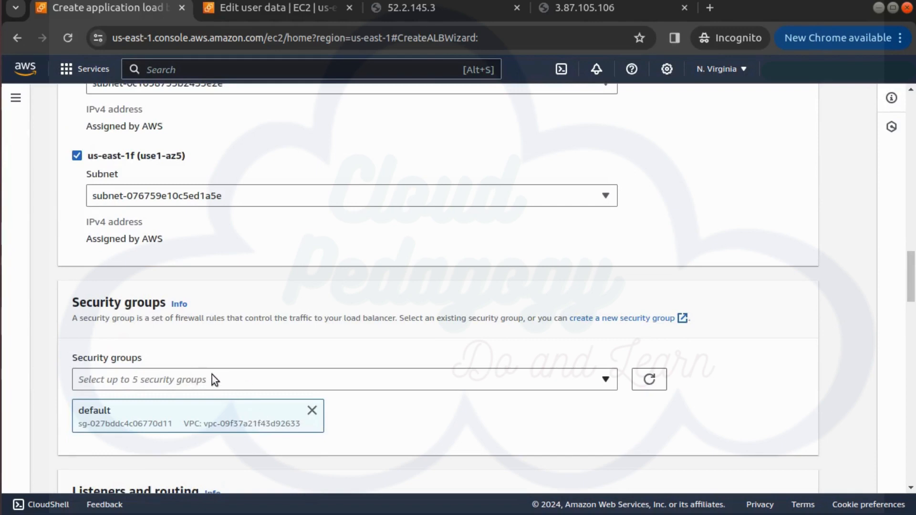
click(212, 375)
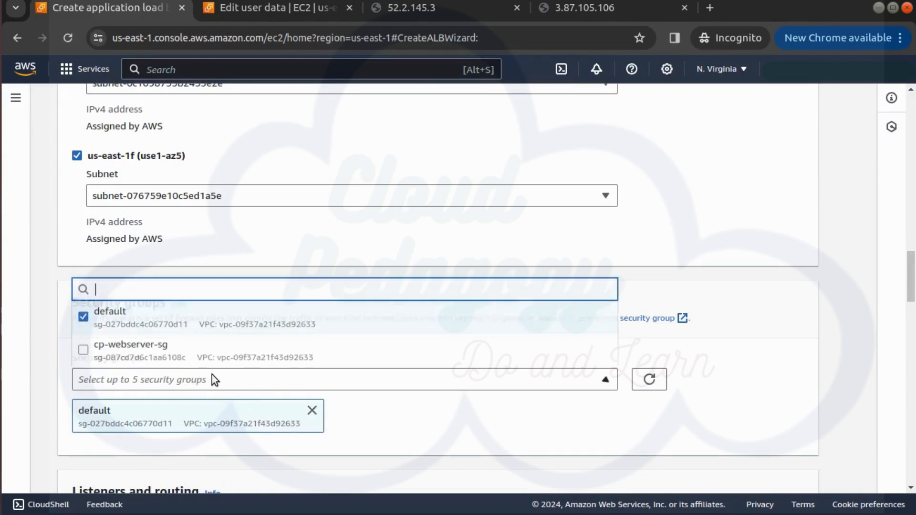
click(101, 313)
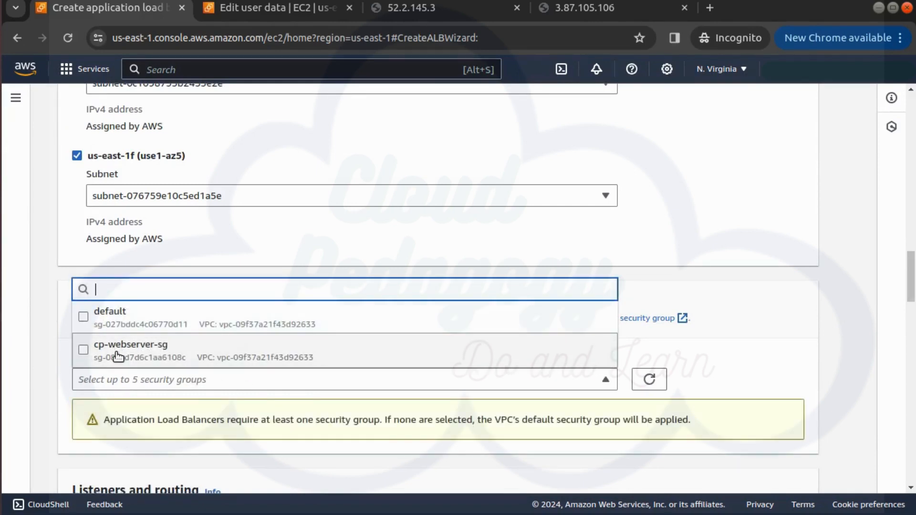
click(117, 357)
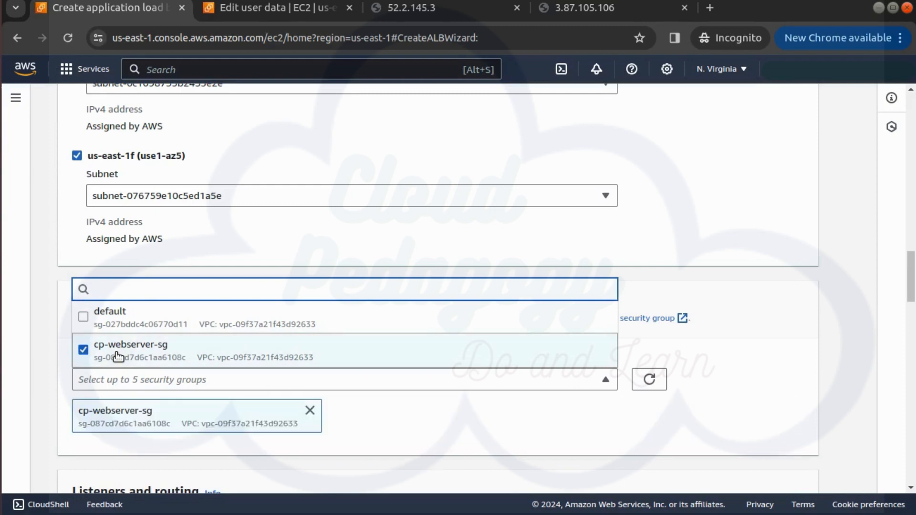
scroll(231, 365, down, 5)
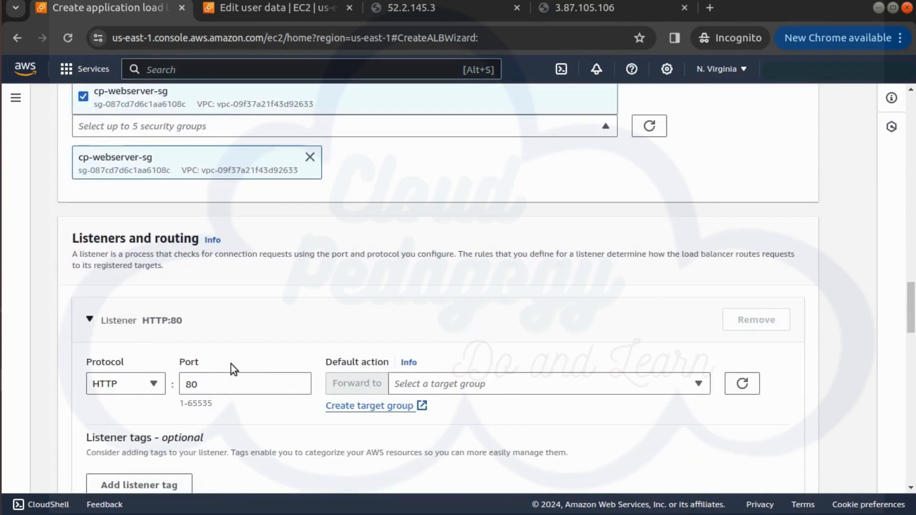
scroll(231, 364, down, 2)
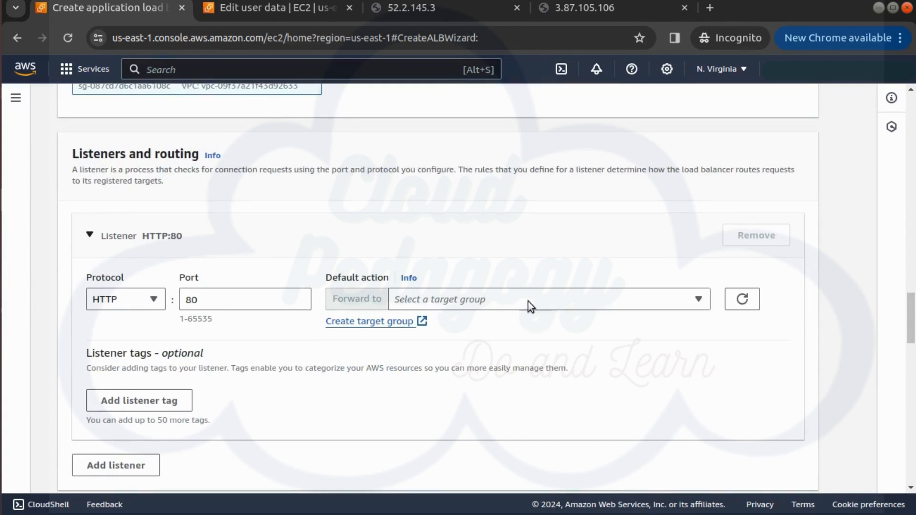
Step: Start a new target group for the HTTP:80 listener's default action, keeping the Instances target type, and name it cp-webserver-tg
click(565, 300)
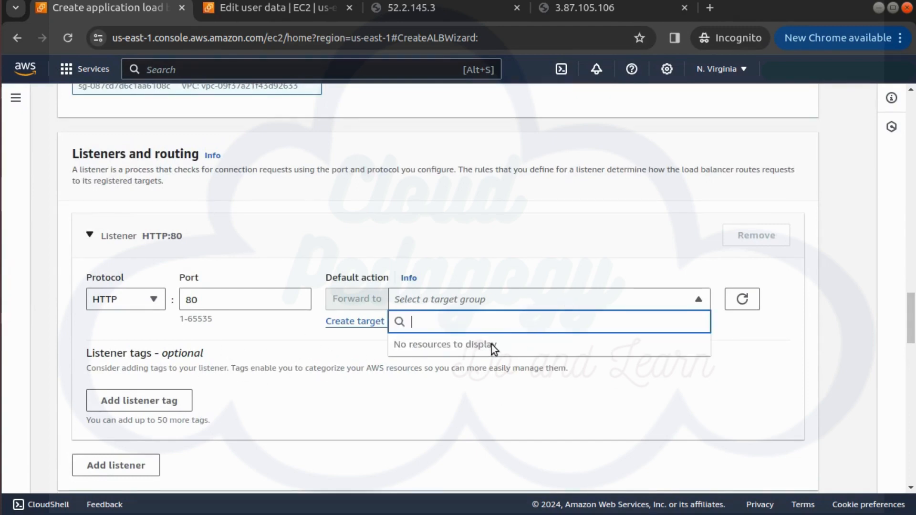
click(316, 339)
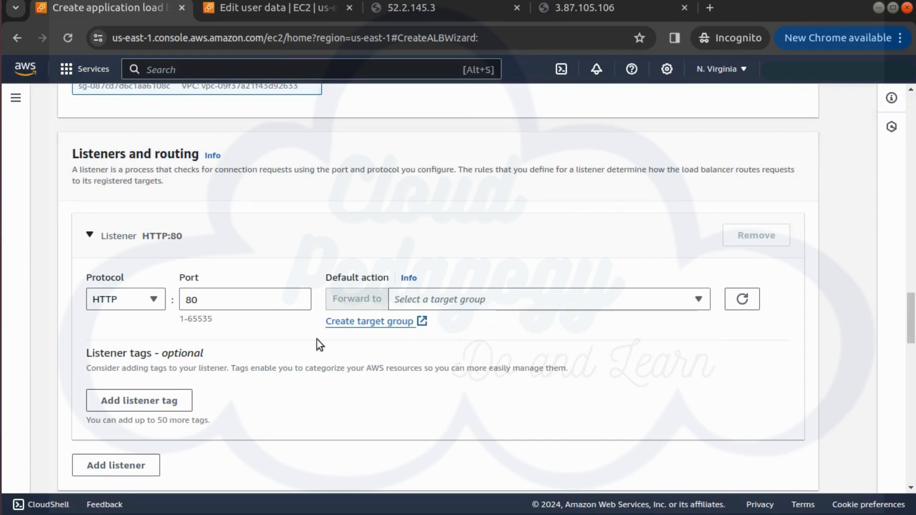
click(359, 321)
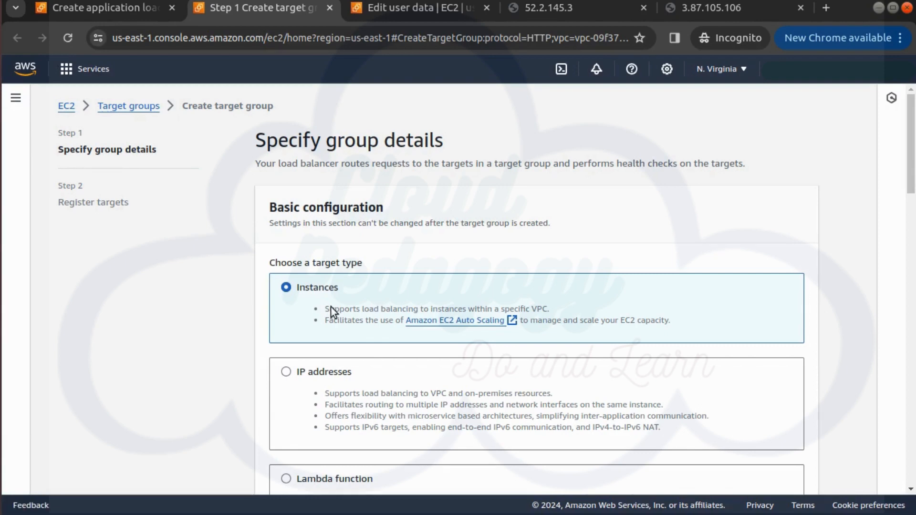
scroll(331, 308, down, 2)
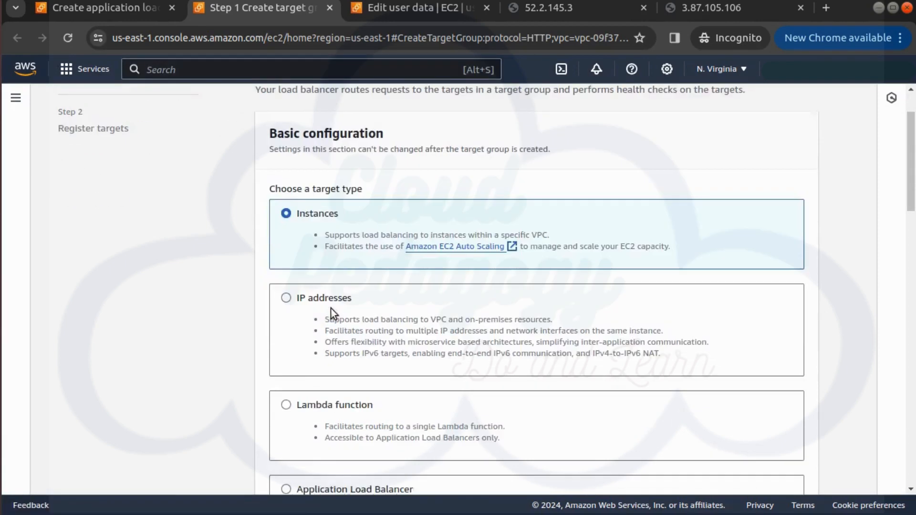
scroll(330, 308, down, 10)
click(321, 151)
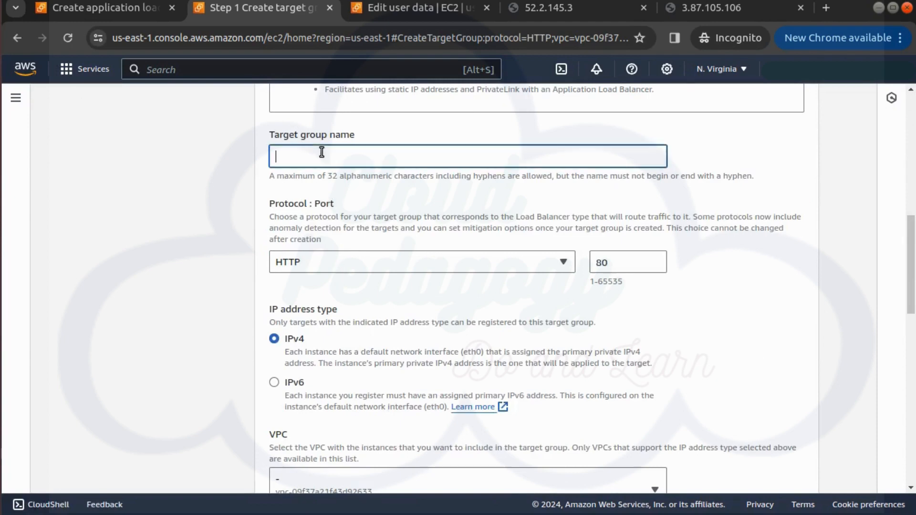
text(cp-webserver-tg)
Step: Keep the target group's default VPC, HTTP1 protocol version and HTTP health check on path /, and continue to target registration
scroll(436, 216, down, 2)
scroll(436, 220, down, 4)
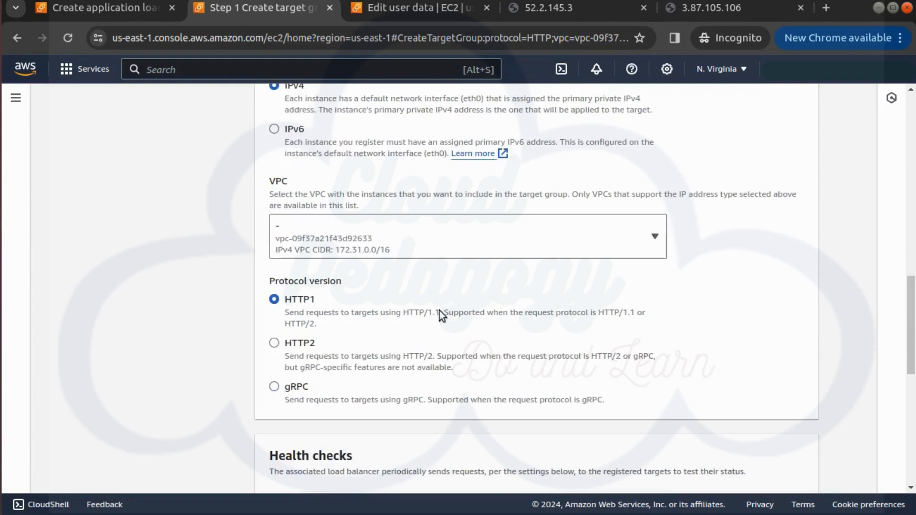
scroll(452, 340, down, 7)
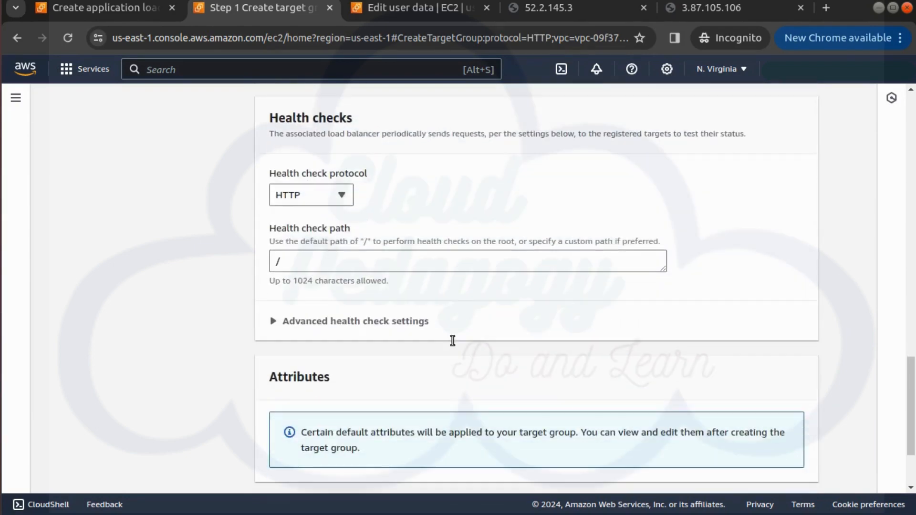
scroll(451, 339, down, 2)
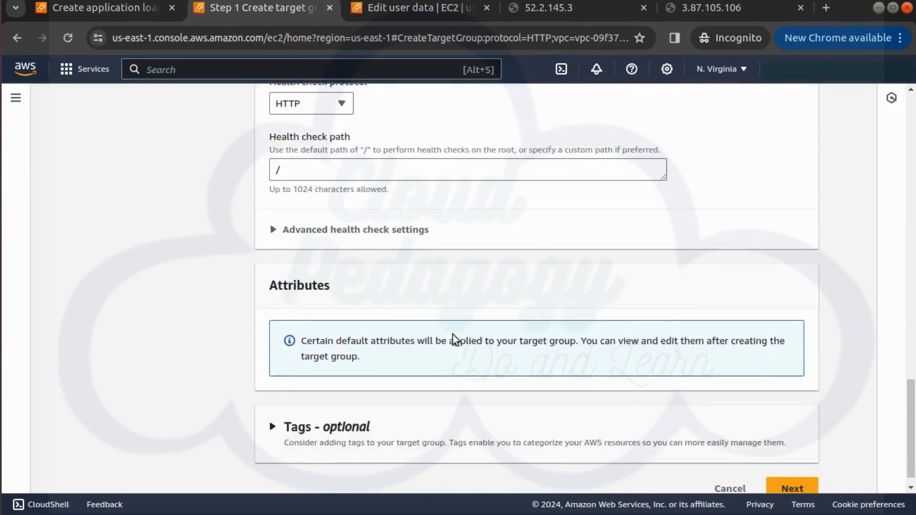
click(802, 471)
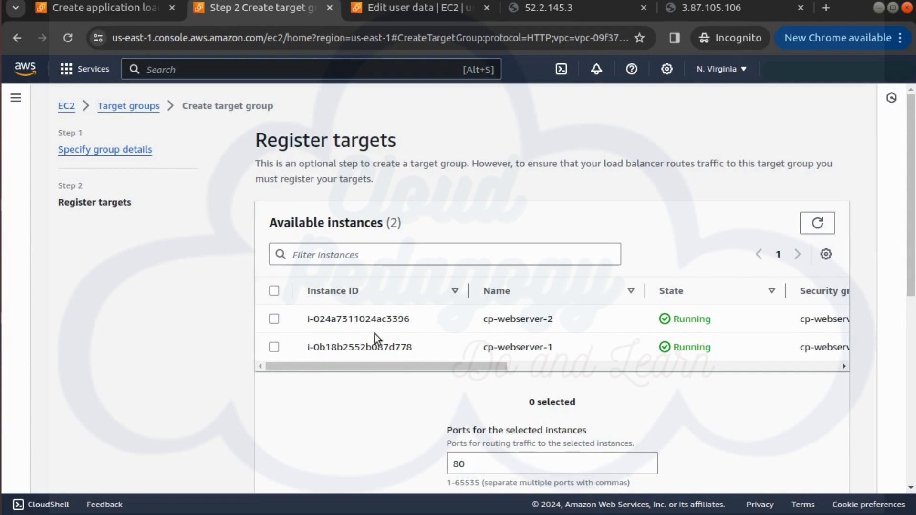
Step: Add cp-webserver-1 and cp-webserver-2 as pending targets on port 80 and create the target group
click(274, 318)
click(274, 347)
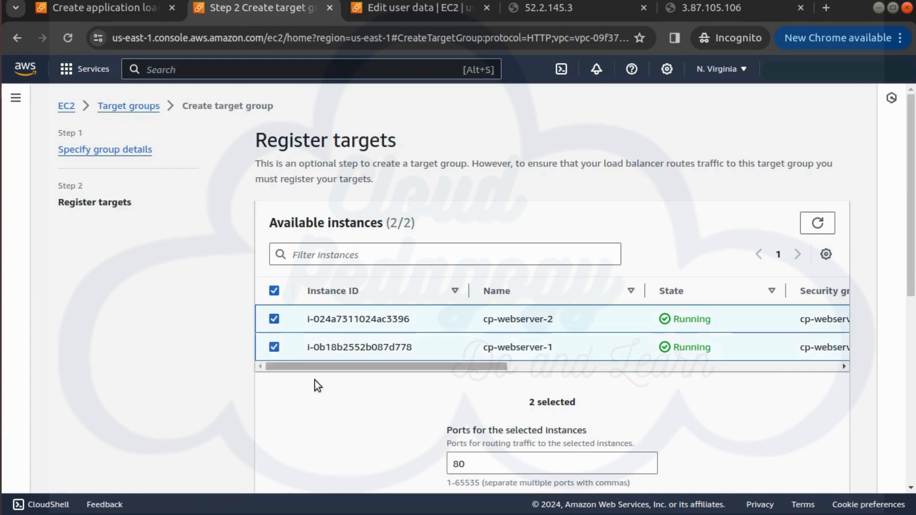
scroll(406, 396, down, 3)
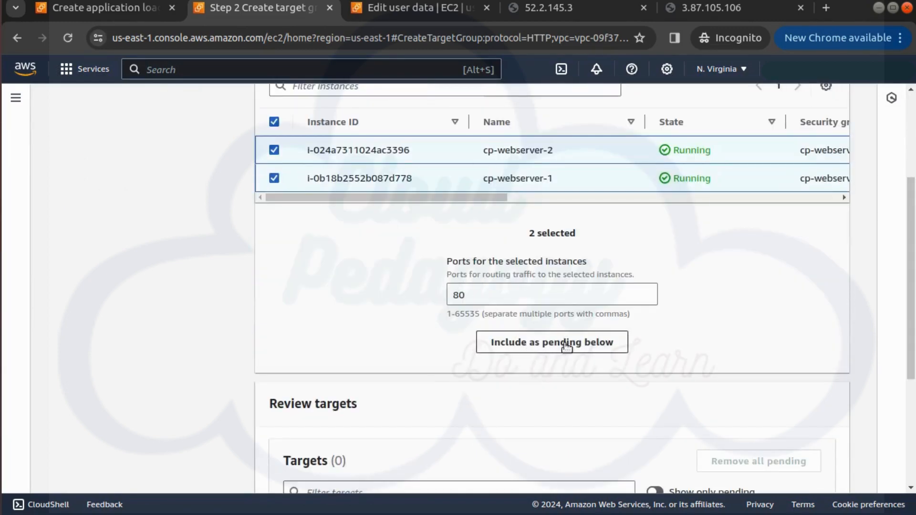
click(565, 342)
scroll(567, 344, down, 3)
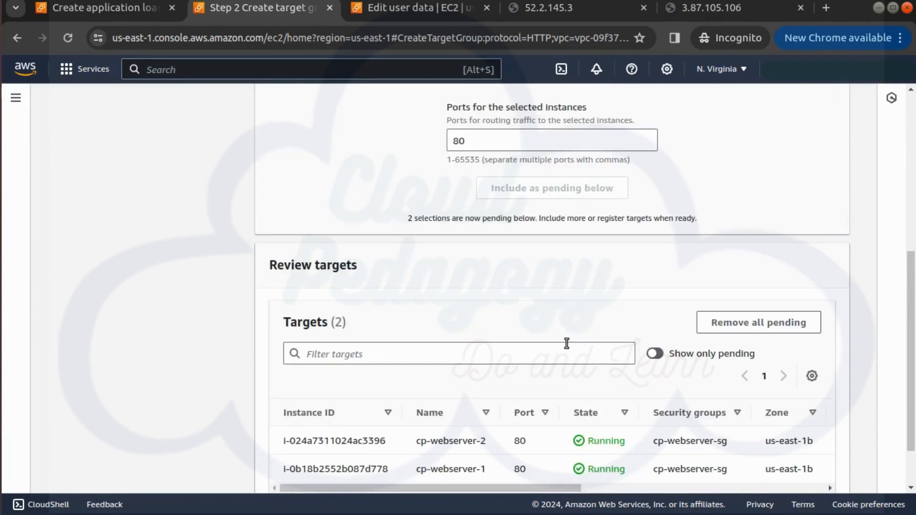
scroll(469, 358, down, 2)
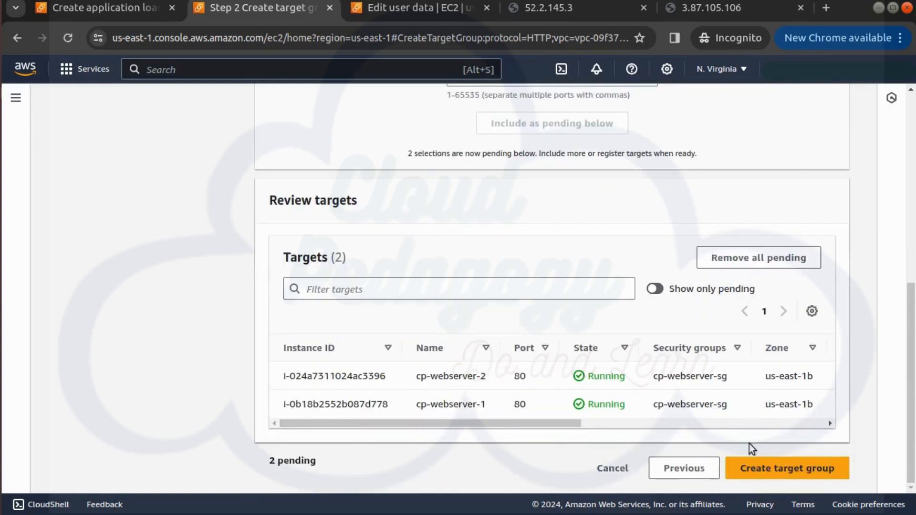
click(779, 470)
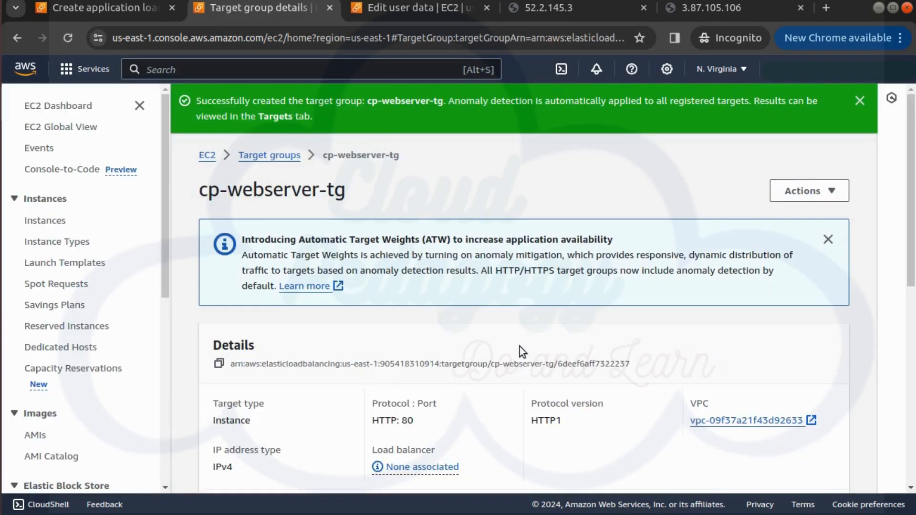
scroll(520, 350, down, 6)
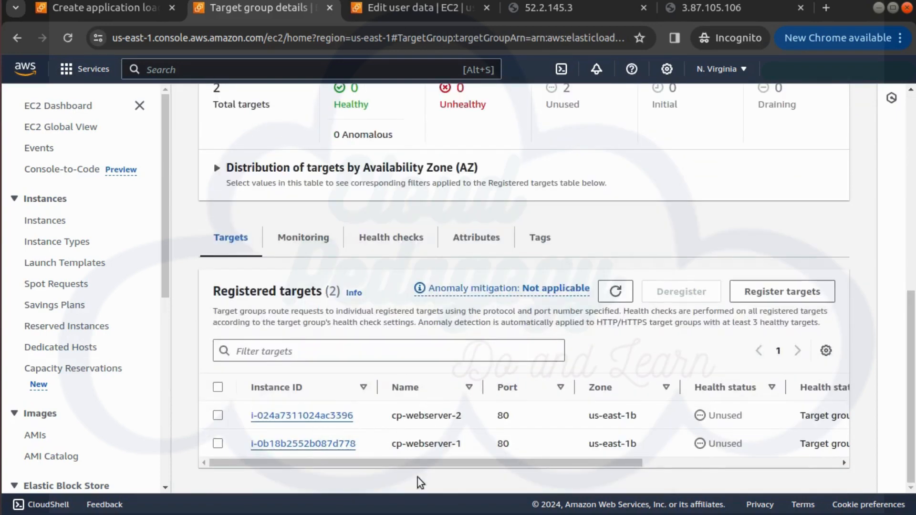
Step: Return to the load balancer form, refresh its target groups and forward the HTTP:80 listener to cp-webserver-tg
click(91, 7)
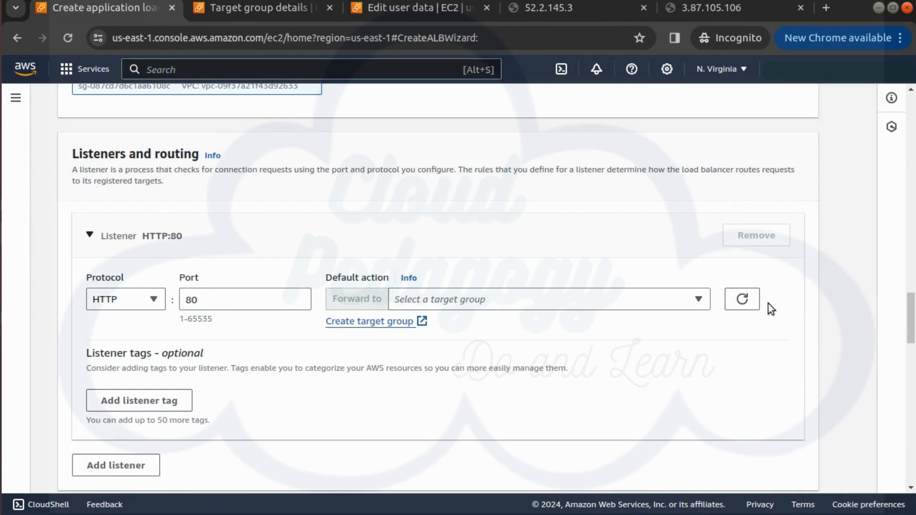
click(742, 304)
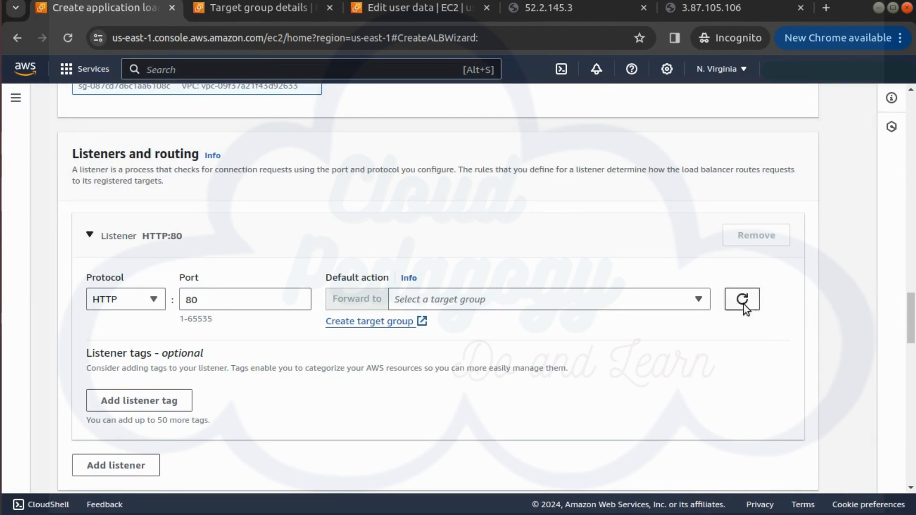
click(620, 299)
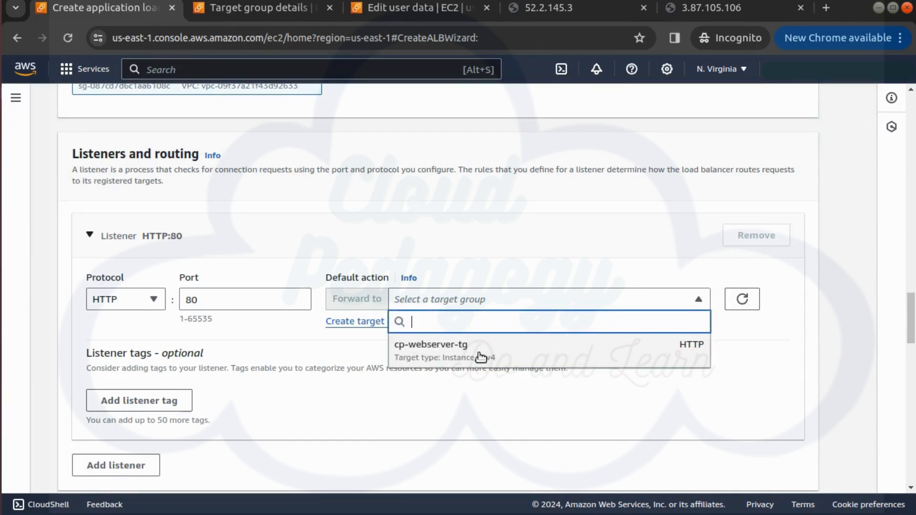
click(482, 357)
Step: Review the cp-web-alb configuration summary without adding service integrations and create the load balancer
scroll(484, 376, down, 6)
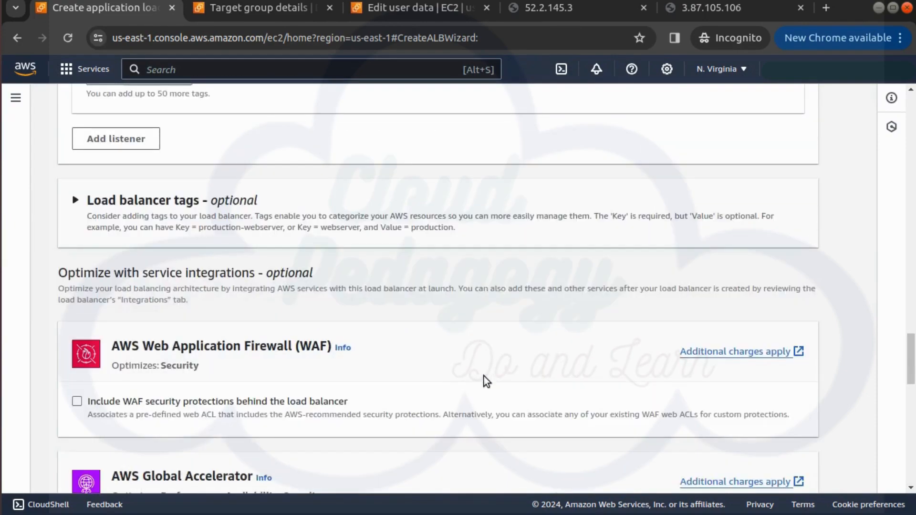
scroll(483, 375, down, 8)
scroll(484, 376, down, 5)
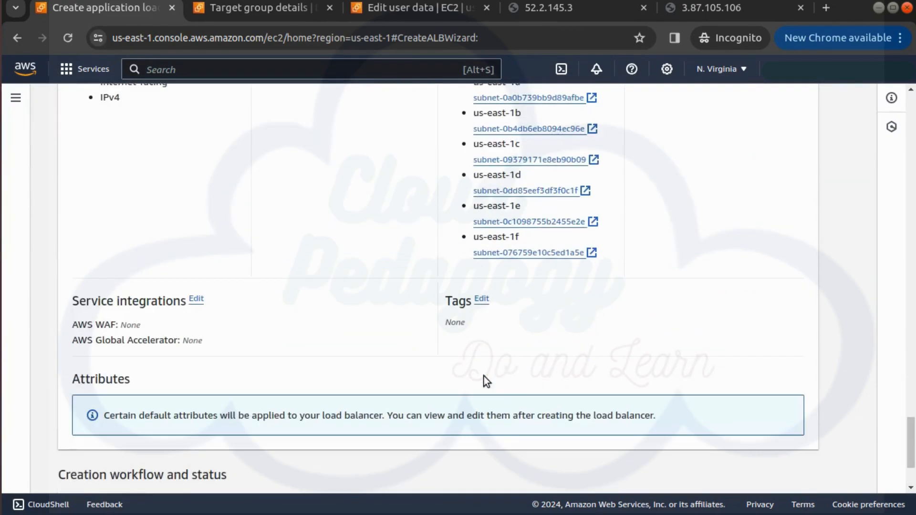
scroll(484, 376, down, 3)
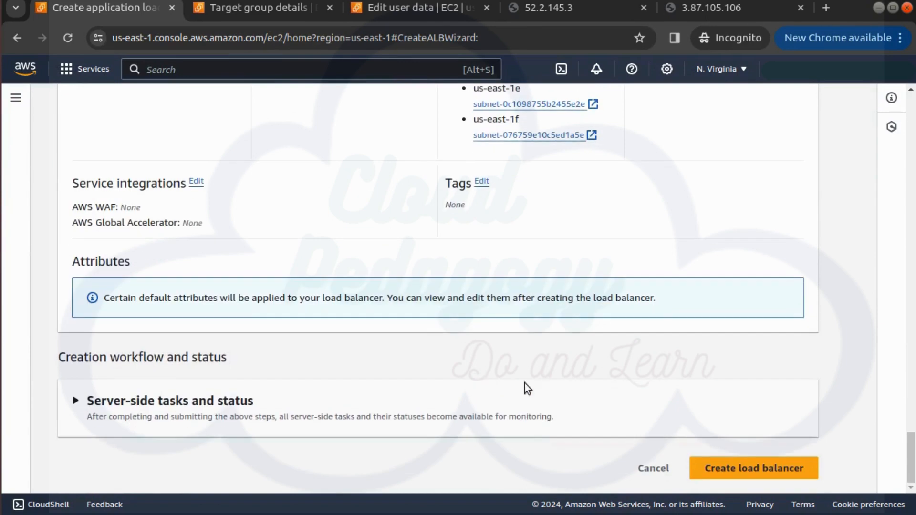
scroll(739, 425, up, 10)
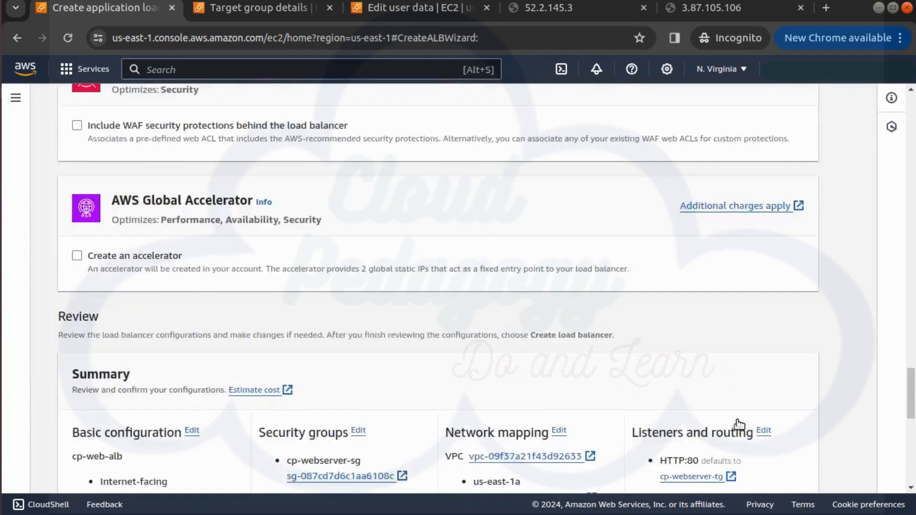
scroll(737, 420, down, 10)
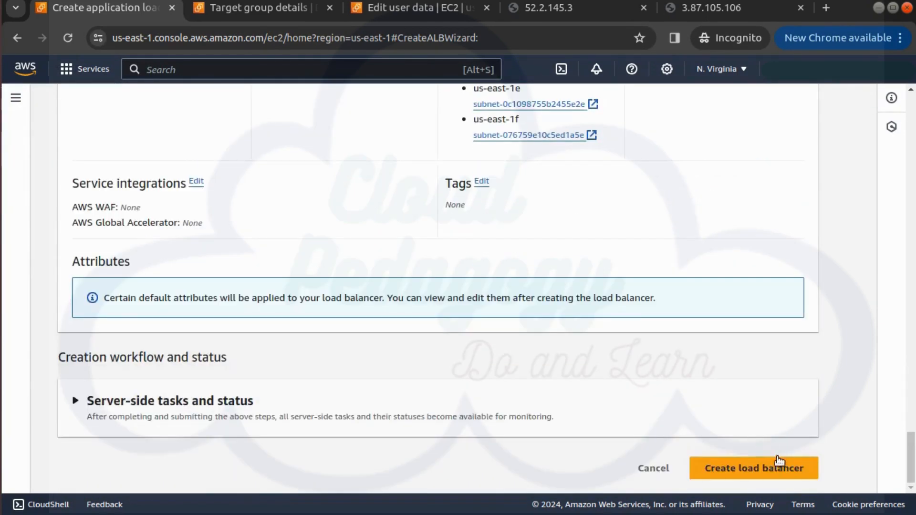
click(773, 465)
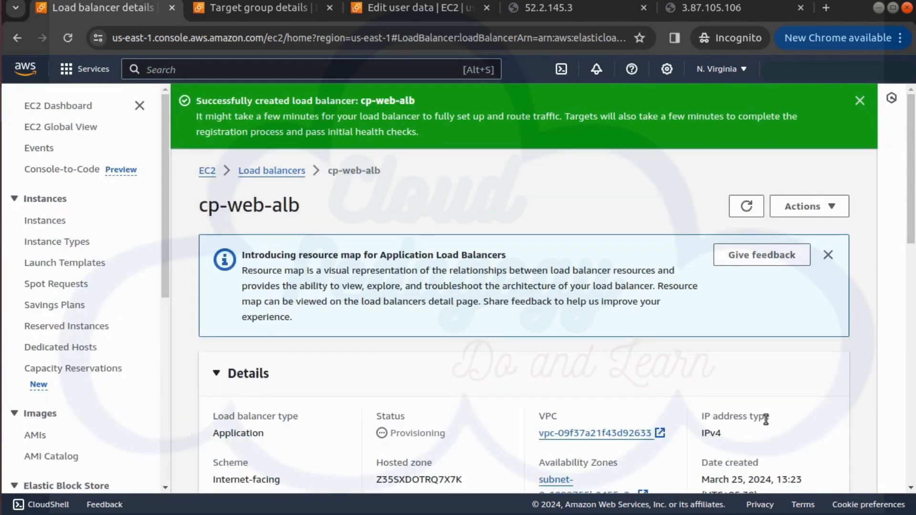
Step: Examine the details of cp-web-alb and refresh its provisioning status
scroll(721, 346, down, 5)
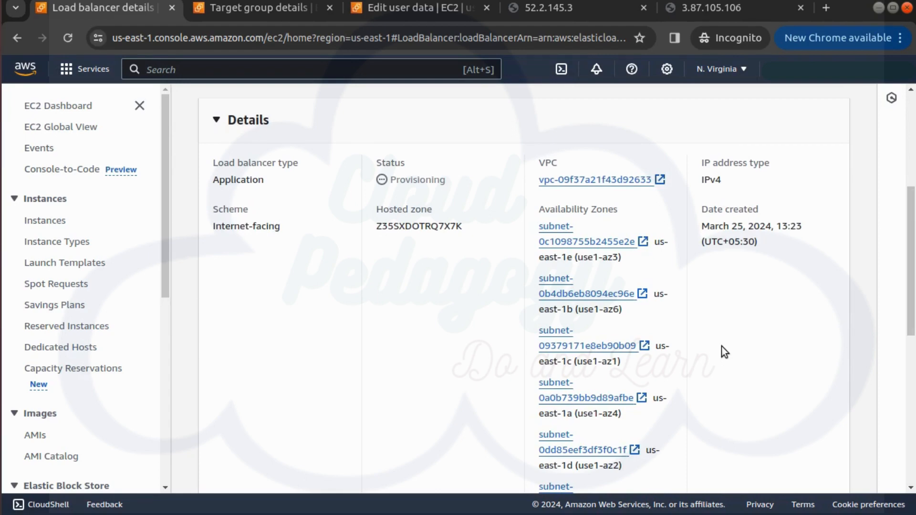
scroll(721, 345, down, 5)
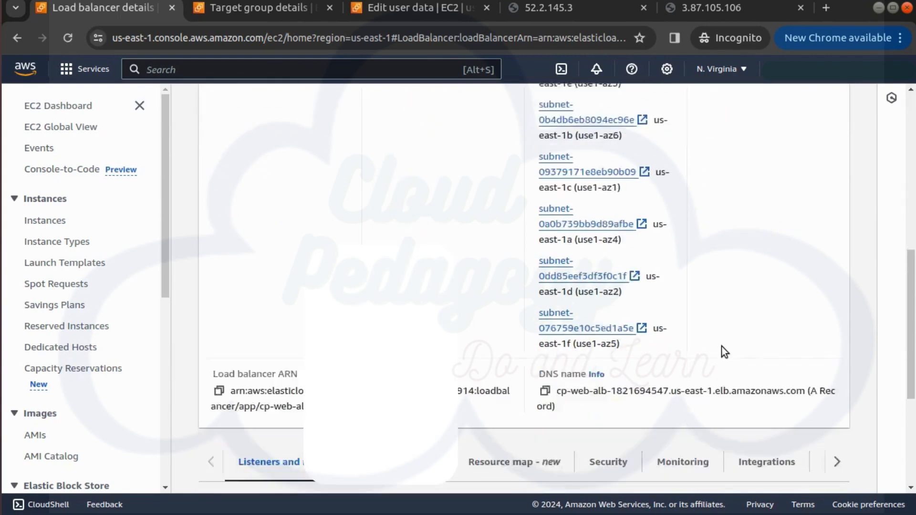
scroll(721, 346, up, 8)
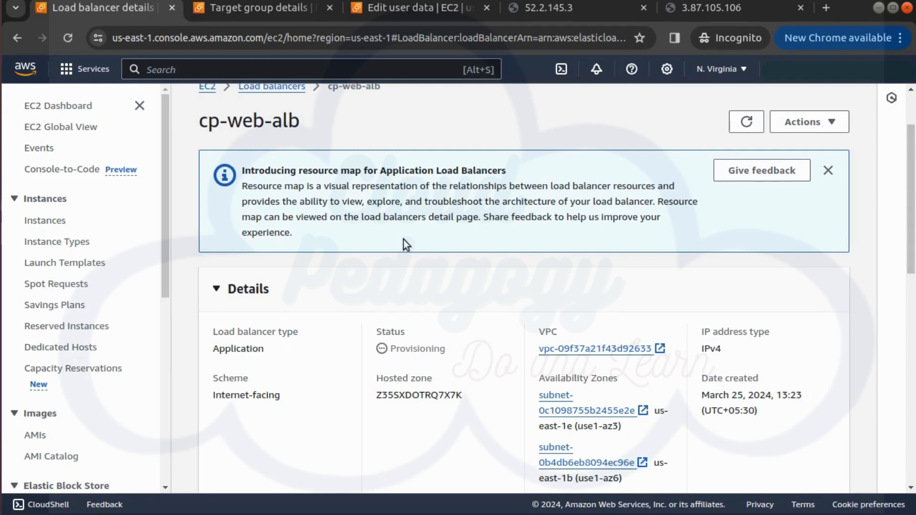
click(745, 123)
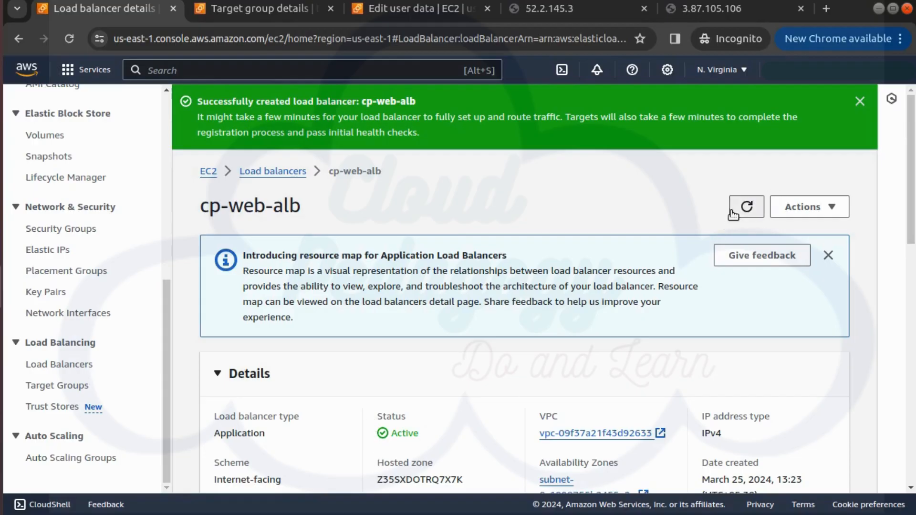
click(746, 207)
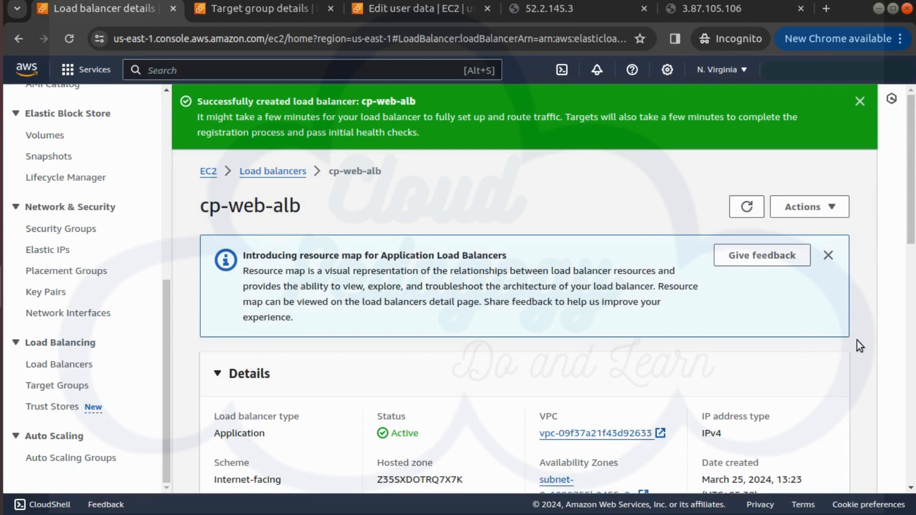
Step: Copy the DNS name of cp-web-alb, open it in a new browser tab and reload the page twice to test traffic distribution
scroll(763, 303, down, 6)
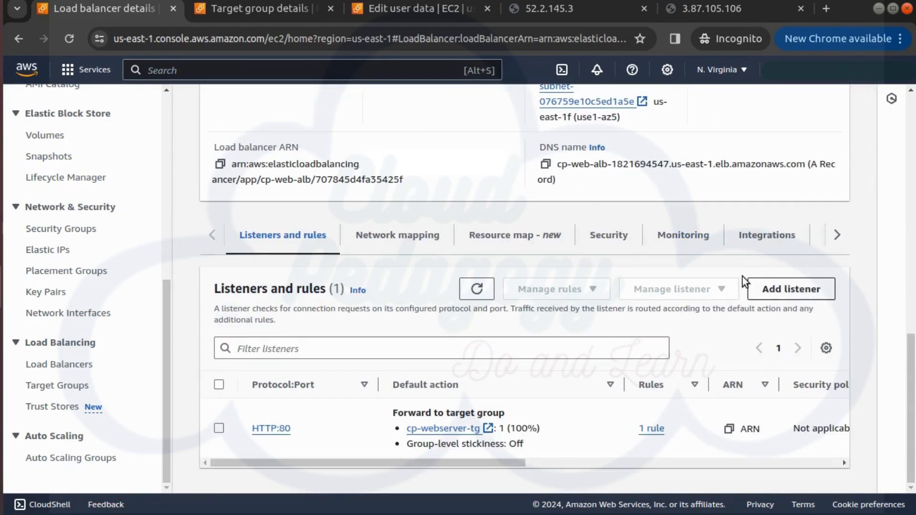
click(545, 164)
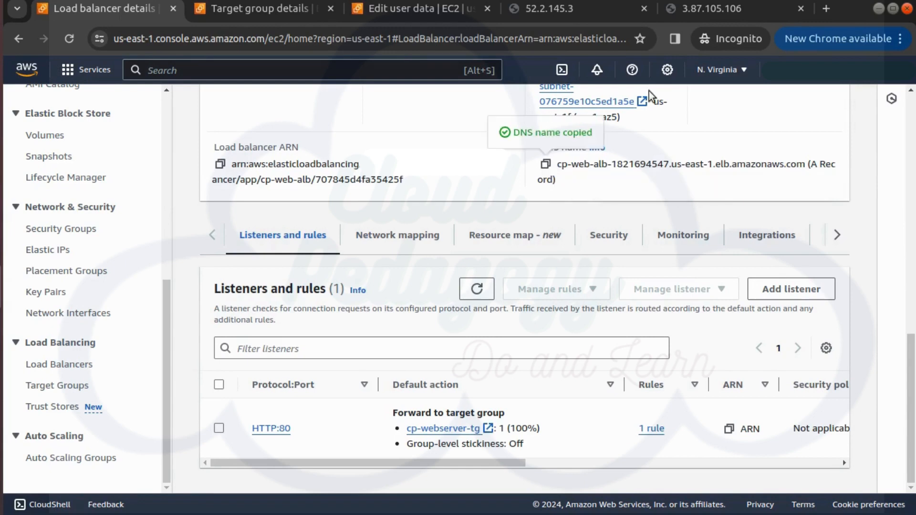
click(824, 8)
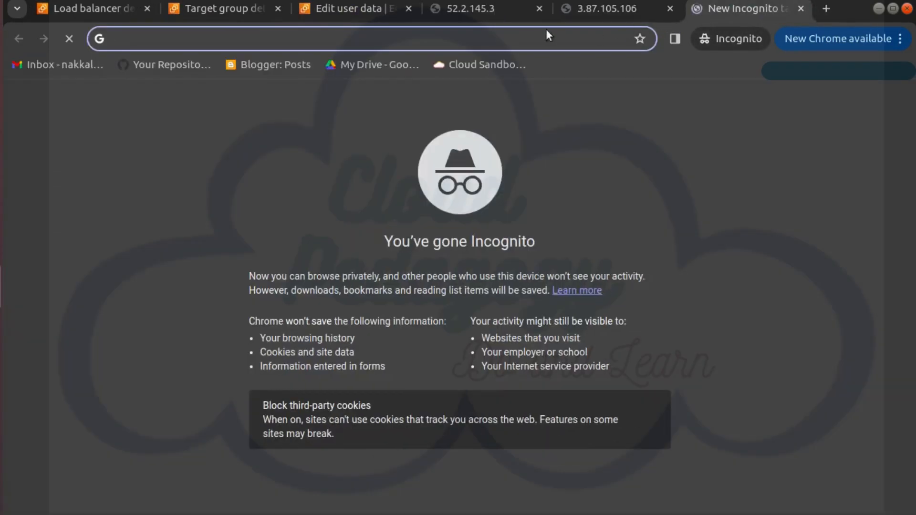
key(ctrl+v)
key(Return)
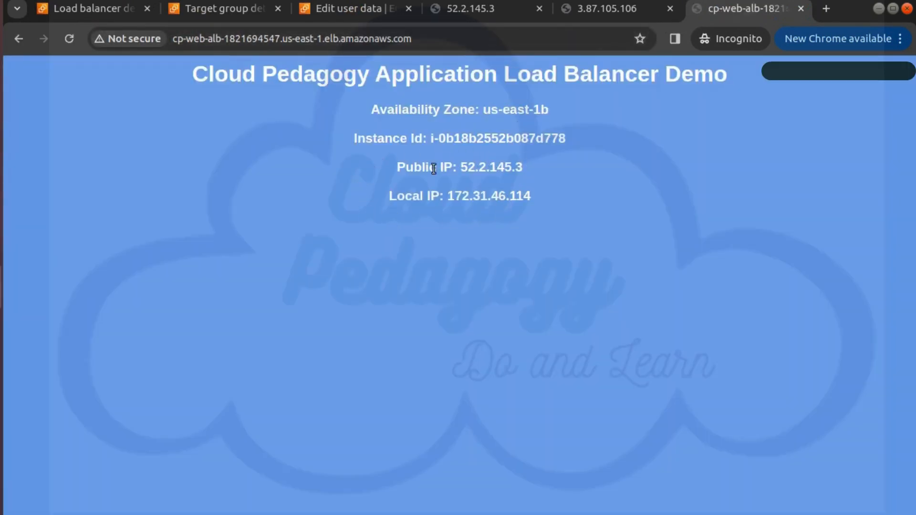
click(70, 38)
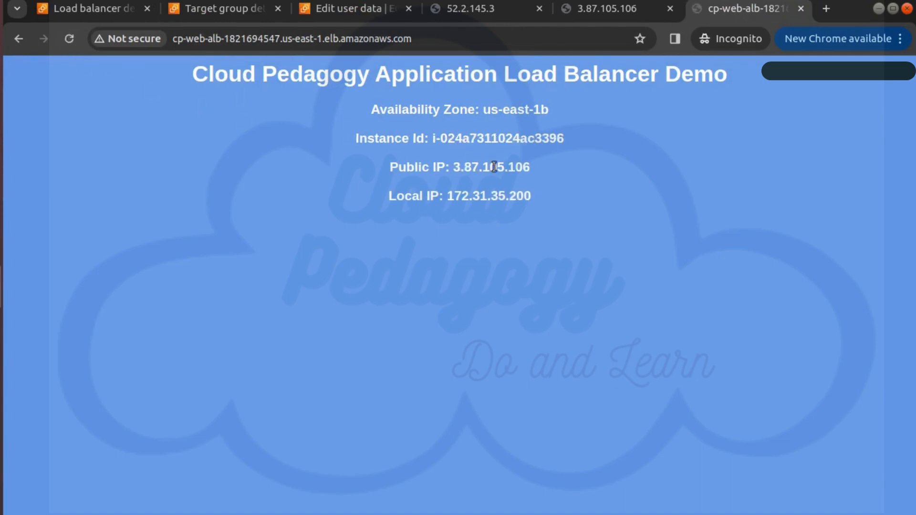
click(70, 38)
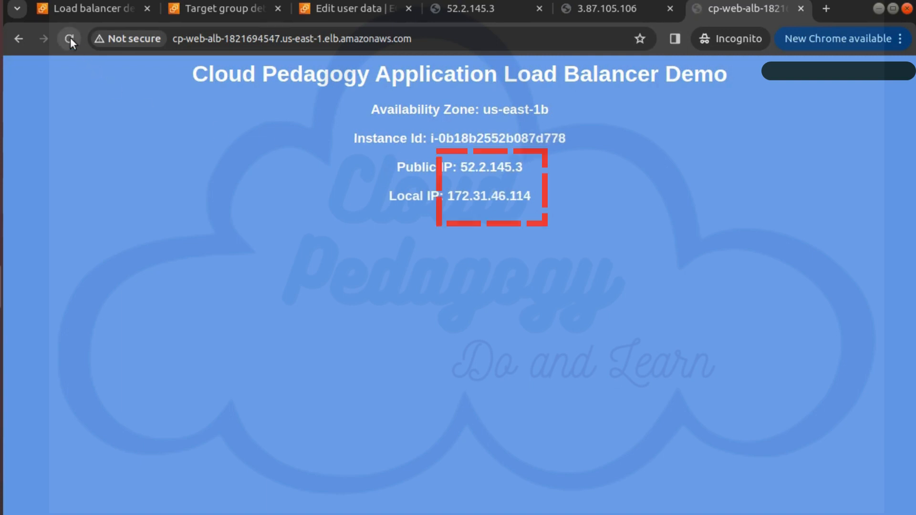
Step: Reload the cp-web-alb page two more times to check how requests alternate between the web servers
click(70, 39)
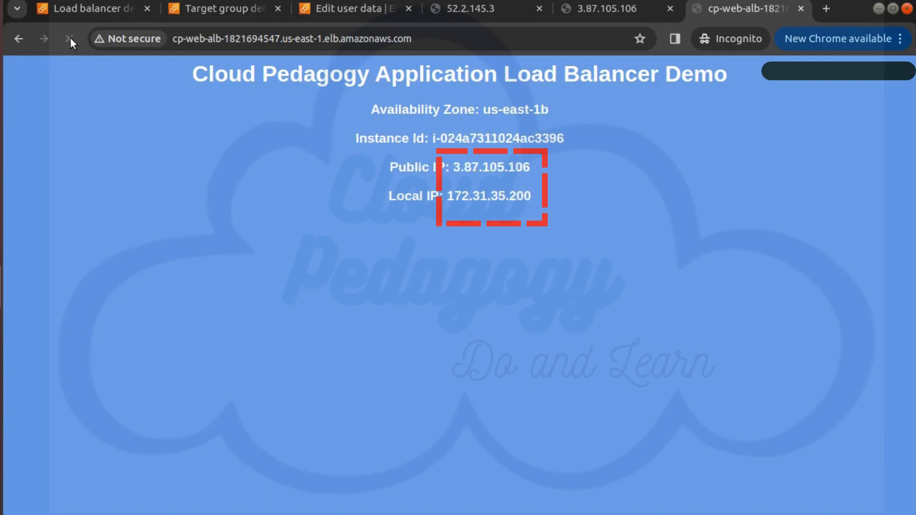
click(70, 38)
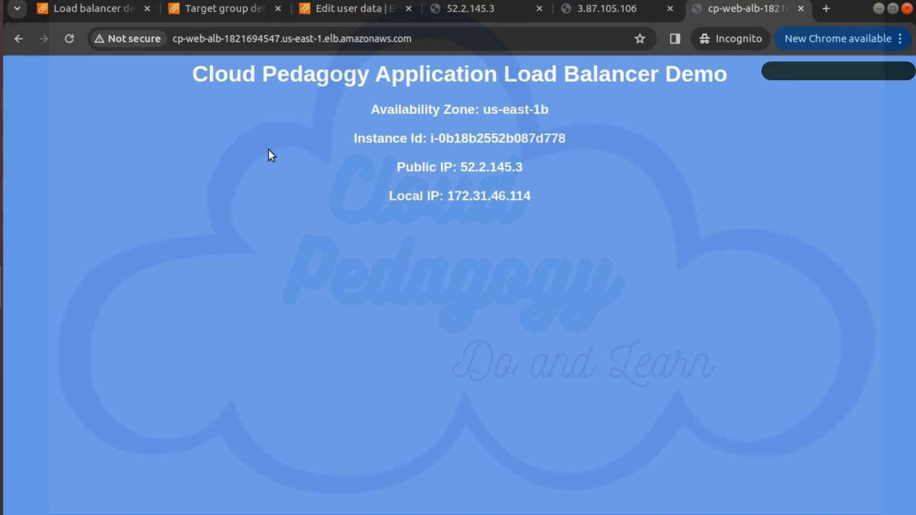
Step: Review the attributes of the cp-webserver-tg target group and open them for editing
click(222, 9)
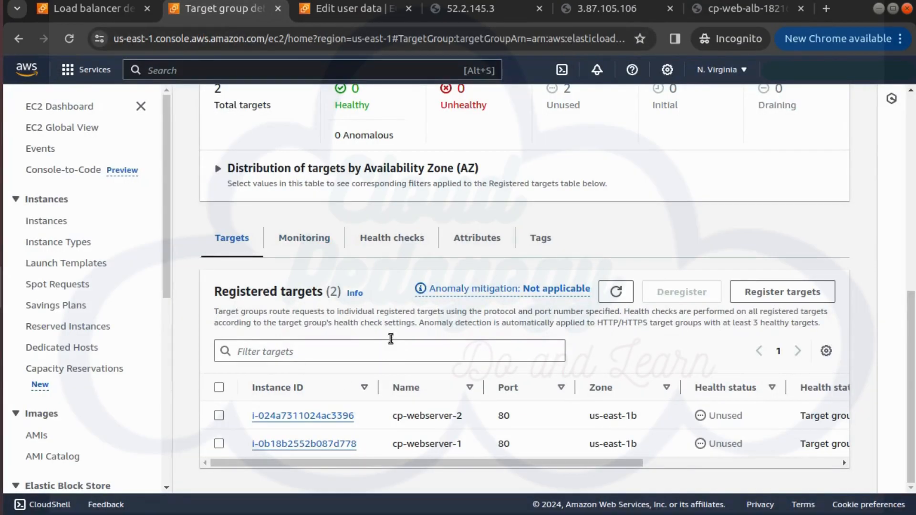
click(495, 238)
scroll(469, 325, down, 4)
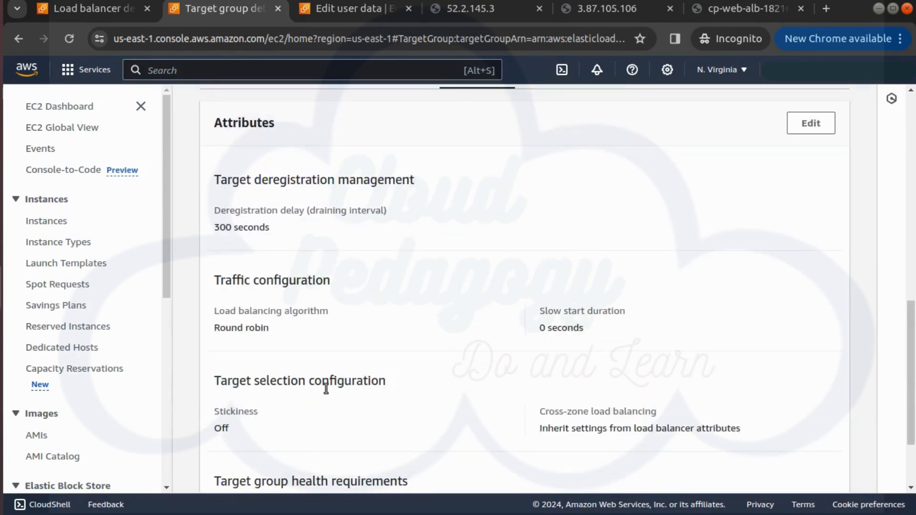
scroll(267, 410, down, 3)
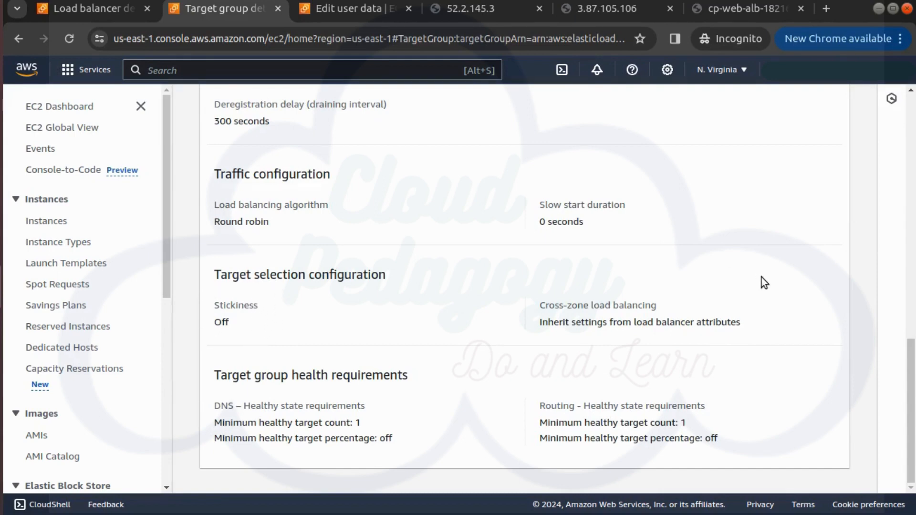
scroll(762, 274, up, 3)
click(810, 187)
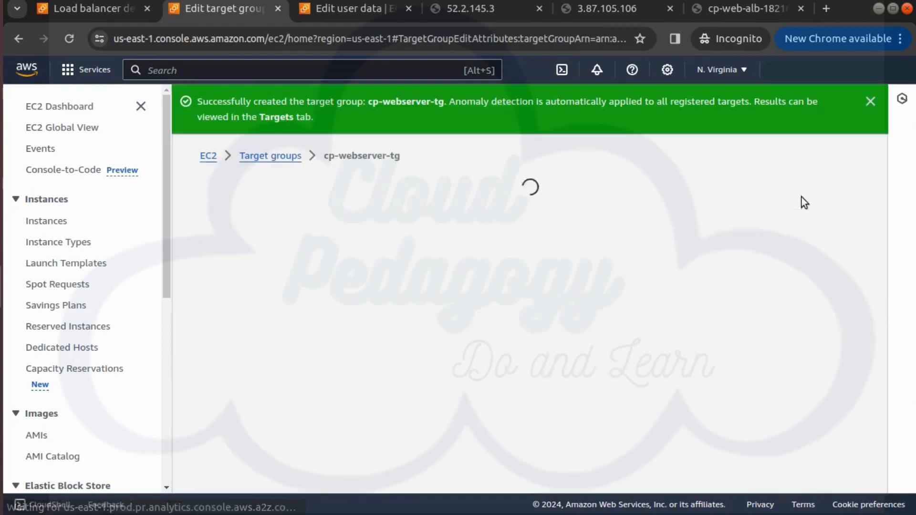
Step: Turn on stickiness for cp-webserver-tg with a load balancer generated cookie lasting 1 day and save the changes
scroll(702, 270, down, 5)
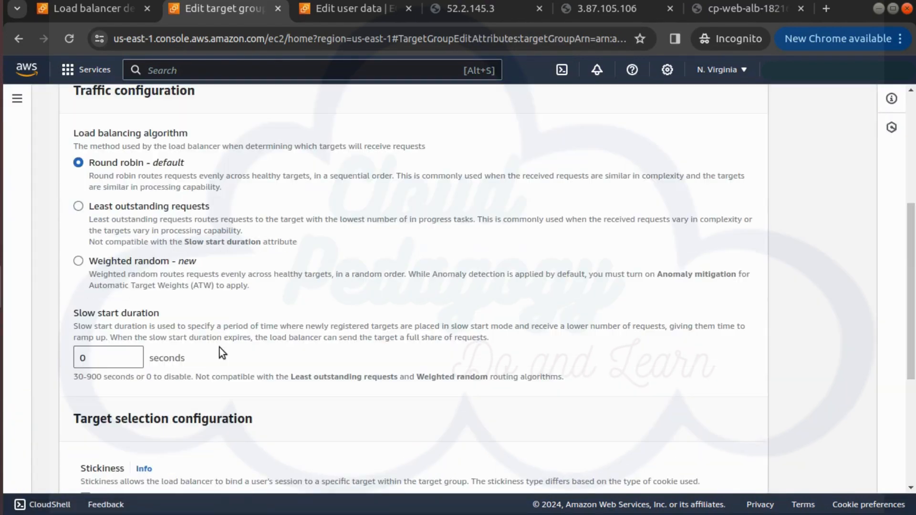
scroll(184, 331, down, 1)
scroll(184, 332, down, 3)
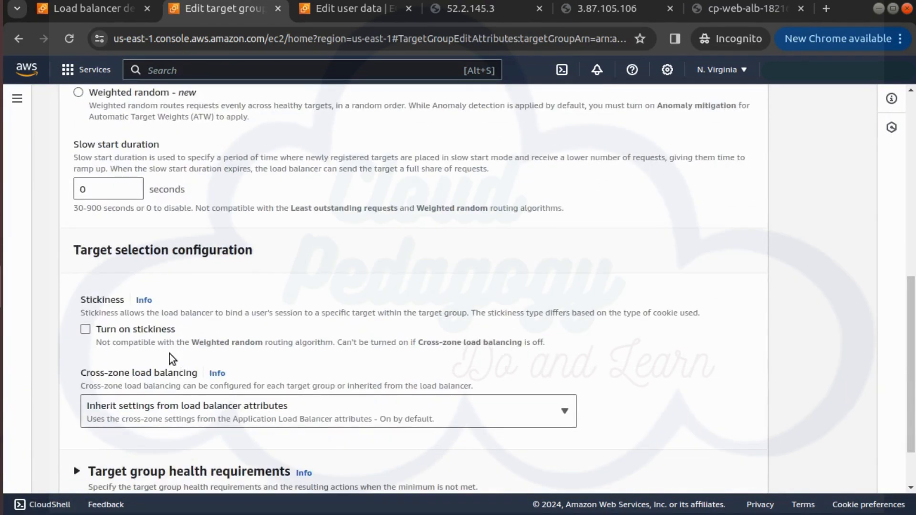
click(115, 333)
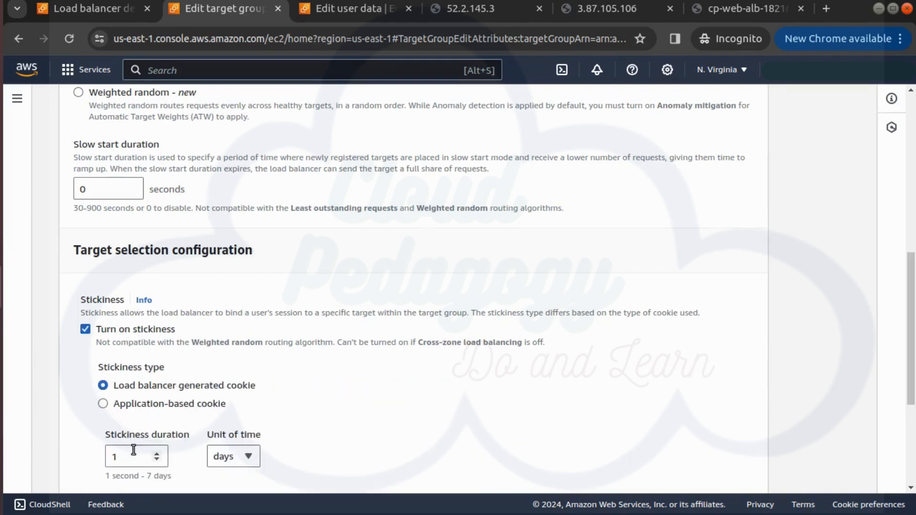
scroll(288, 457, down, 2)
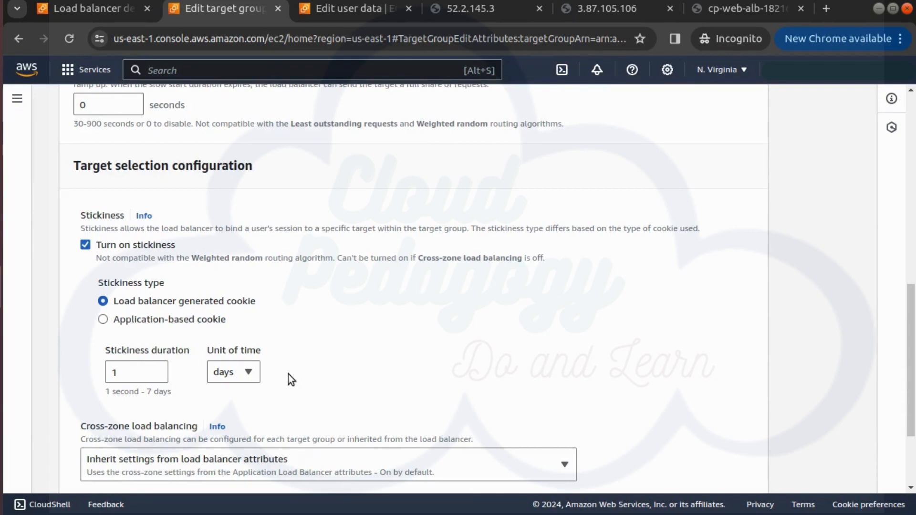
scroll(288, 374, down, 3)
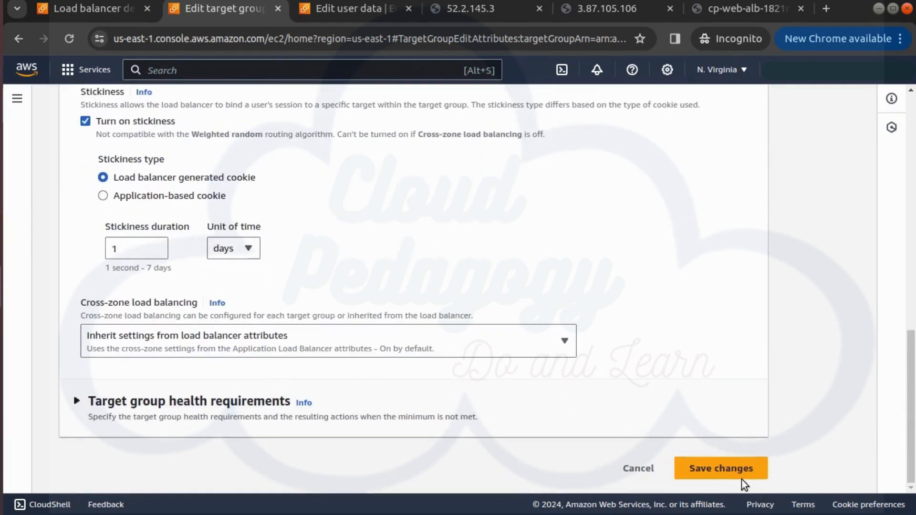
click(741, 479)
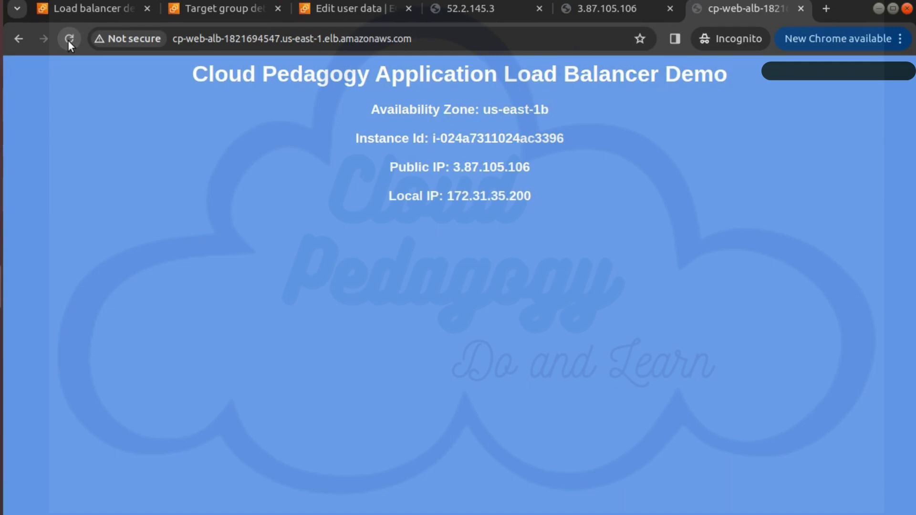
Step: Reload the cp-web-alb page repeatedly to test session stickiness
click(69, 39)
click(69, 39)
click(68, 39)
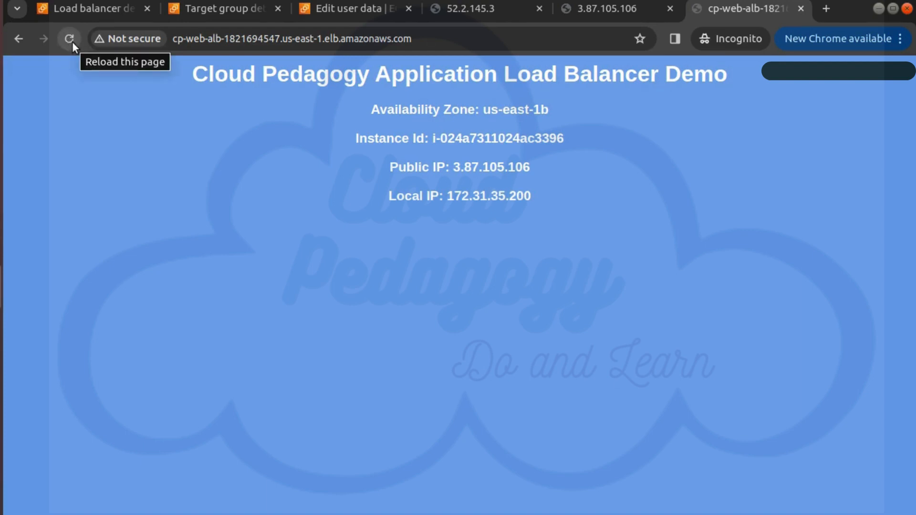
Step: Copy the DNS name of cp-web-alb again, open it in another new browser tab and compare the serving instance with the earlier tab
click(99, 7)
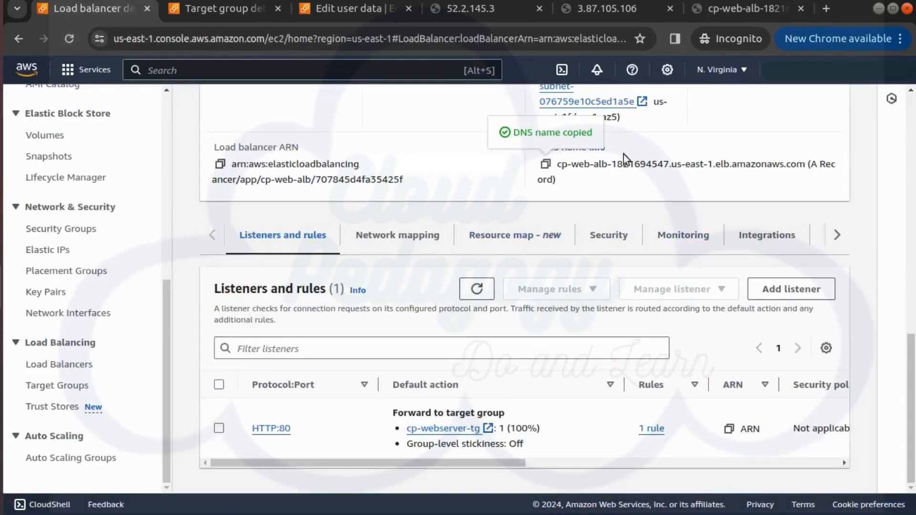
click(545, 165)
click(825, 8)
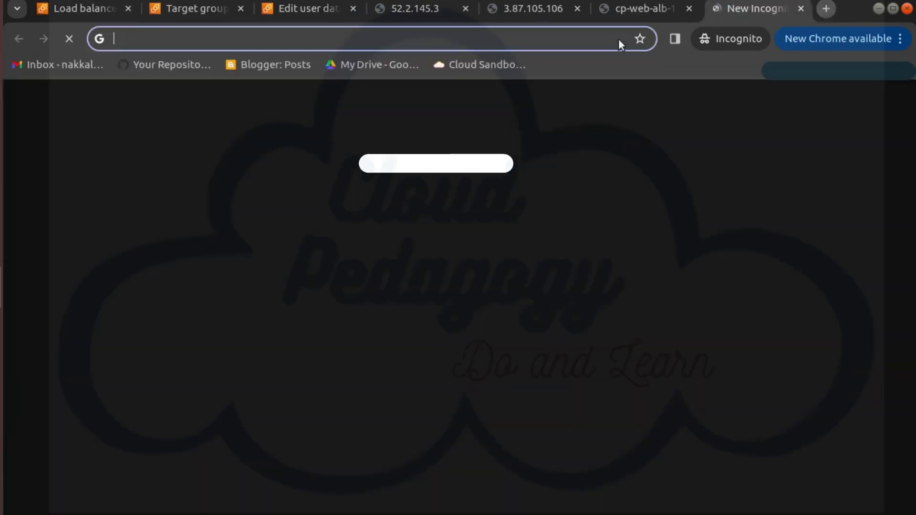
key(ctrl+v)
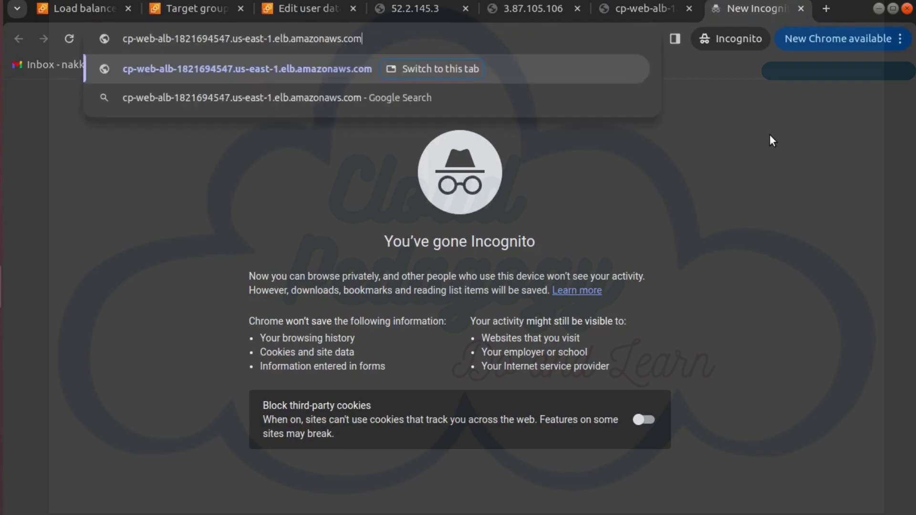
key(Return)
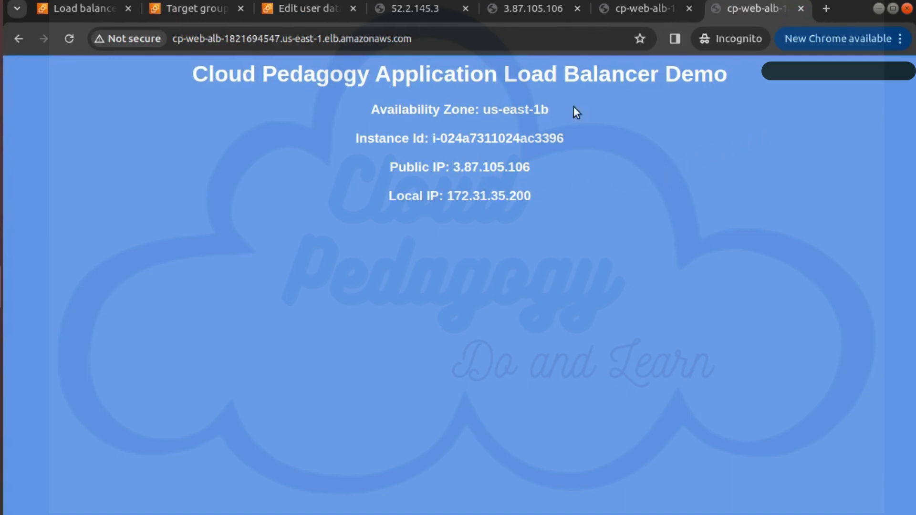
click(651, 13)
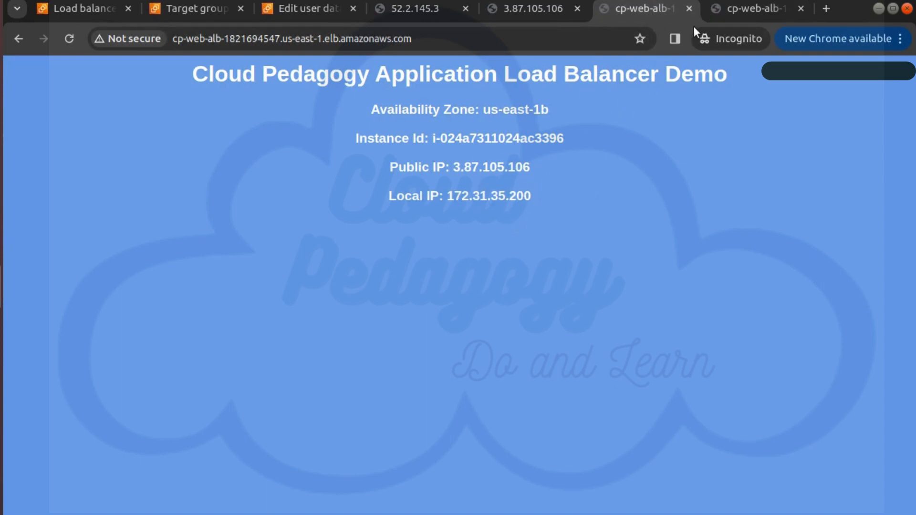
click(729, 14)
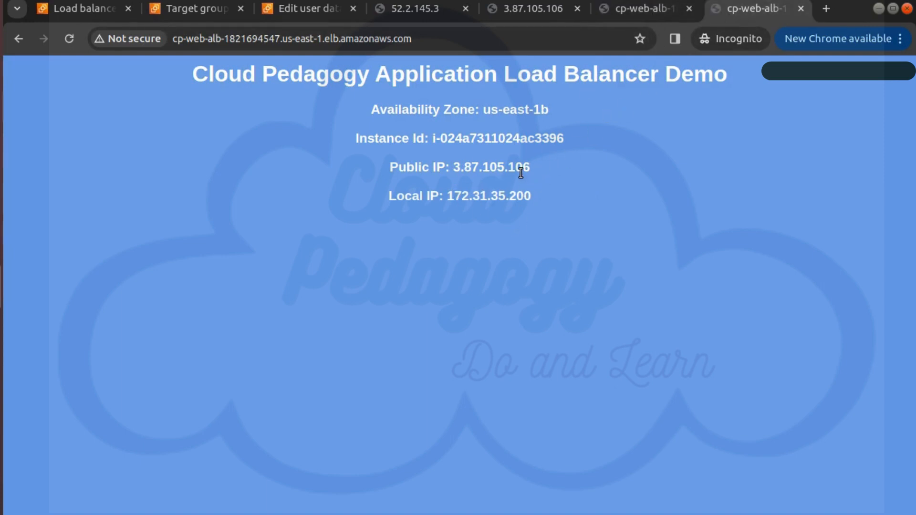